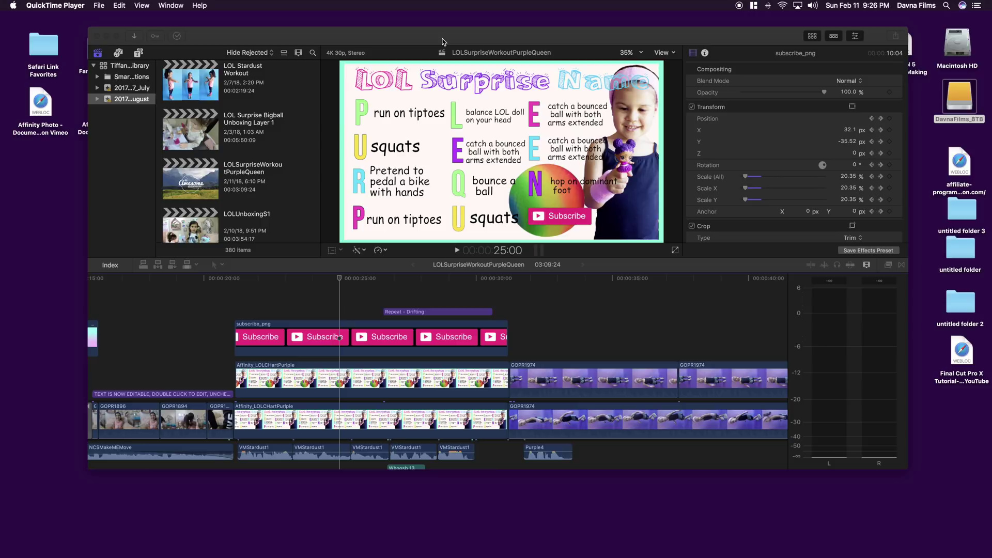
Bring Final Cut Pro forward with the LOLSurpriseWorkoutPurpleQueen workout project showing
{"action": "left_click", "coordinate": [443, 39]}
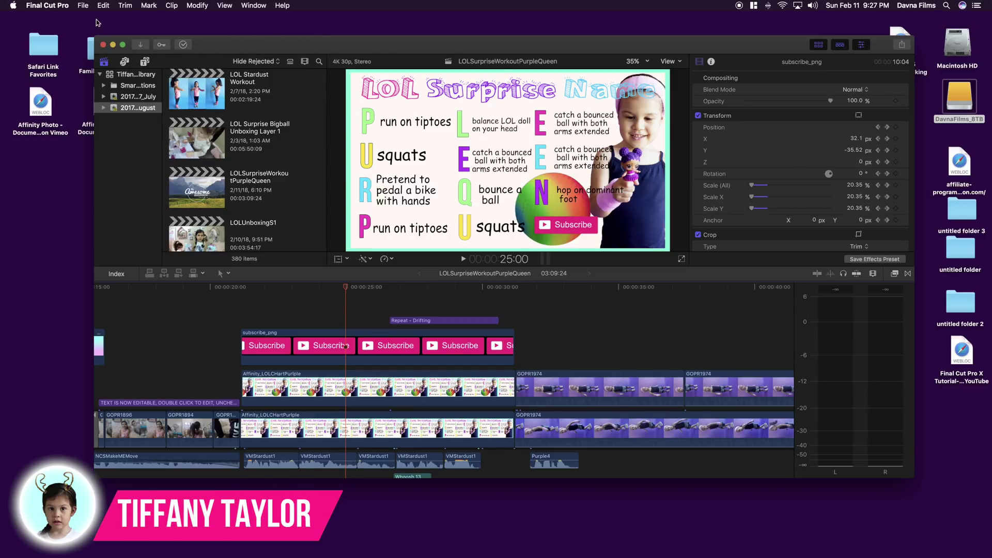
Create a new Custom-format project, 1080 wide by 1920 high at 23.98p
{"action": "left_click", "coordinate": [83, 5]}
{"action": "mouse_move", "coordinate": [116, 16]}
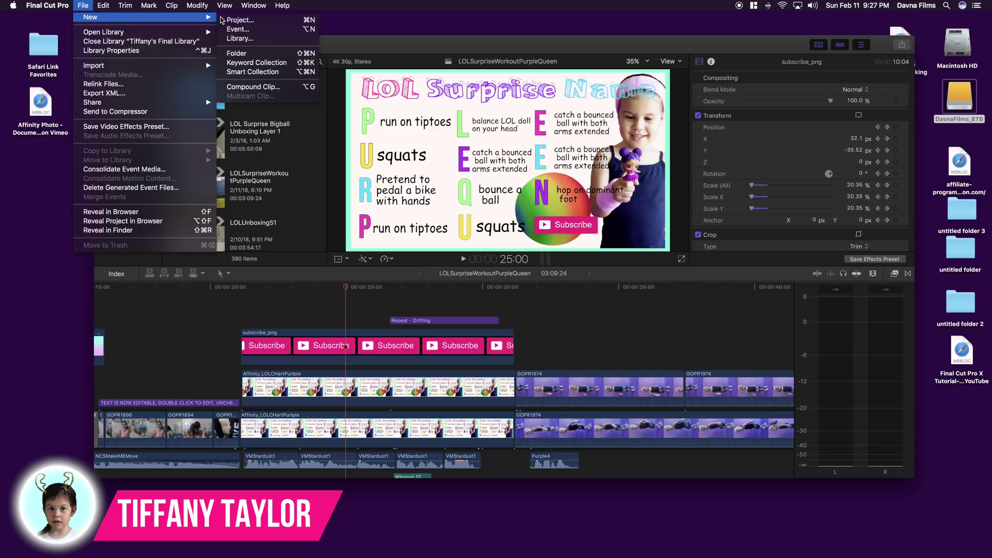
{"action": "left_click", "coordinate": [233, 20]}
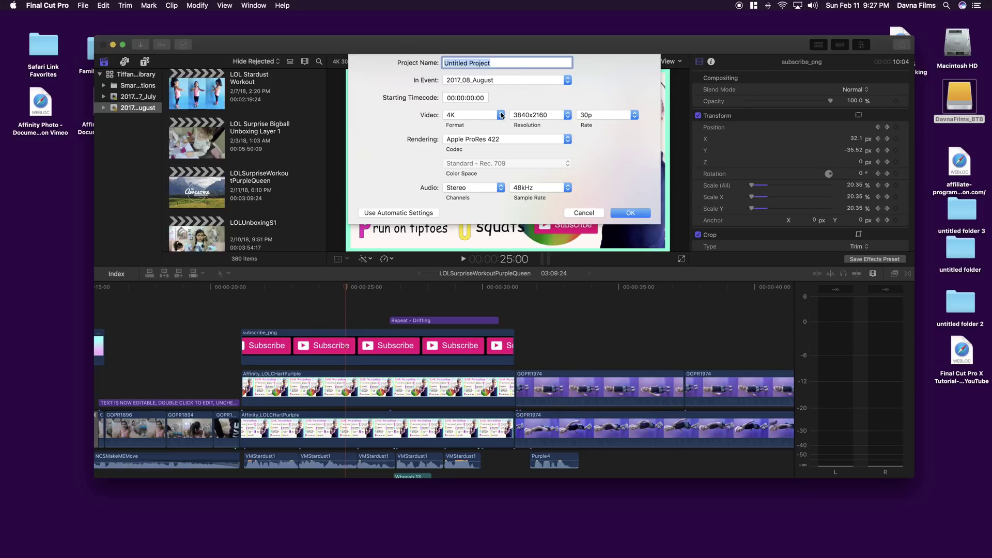
{"action": "left_click", "coordinate": [501, 116]}
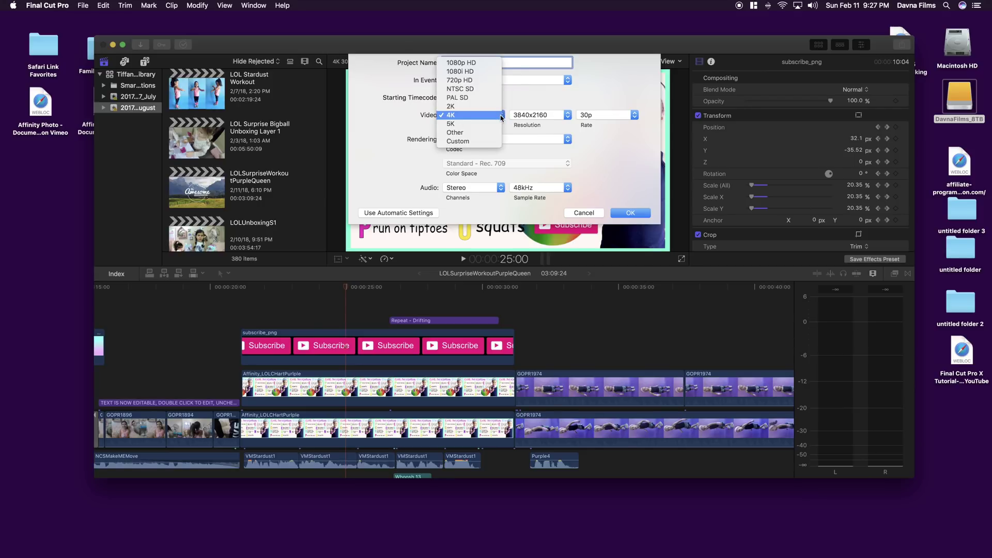
{"action": "left_click", "coordinate": [479, 142]}
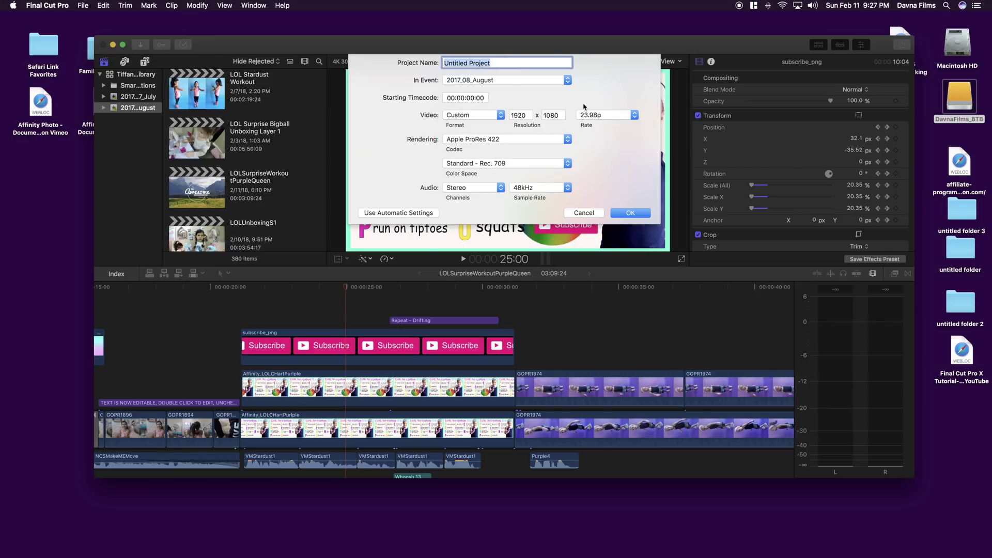
{"action": "double_click", "coordinate": [518, 115]}
{"action": "type", "text": "1"}
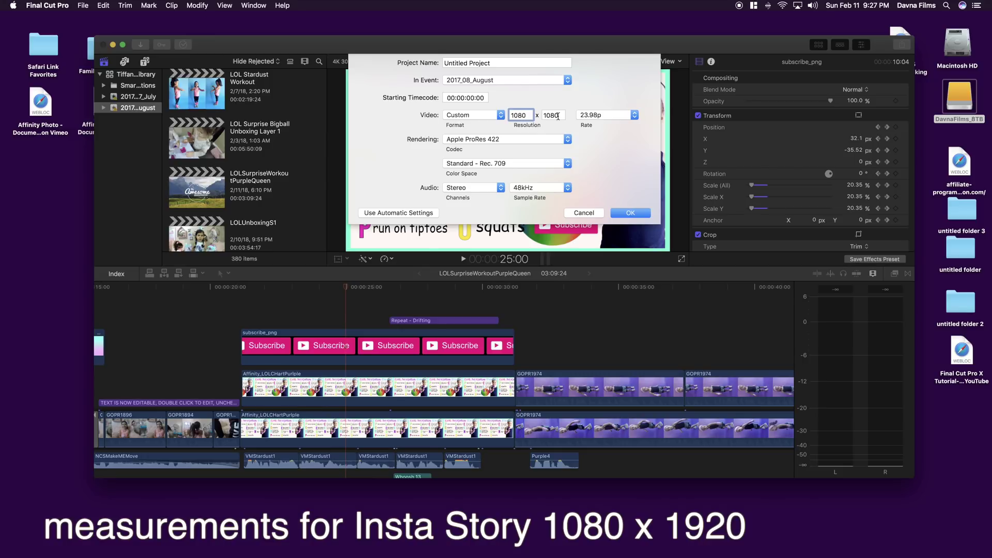
{"action": "left_click", "coordinate": [558, 115]}
{"action": "left_click", "coordinate": [630, 214]}
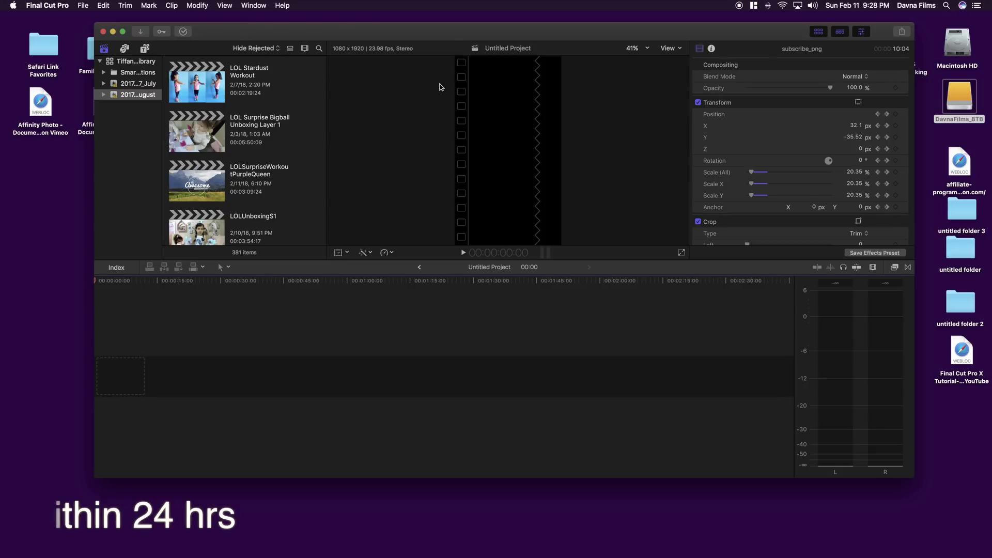
{"action": "scroll", "coordinate": [232, 87], "scroll_direction": "up", "scroll_amount": 2}
{"action": "scroll", "coordinate": [232, 87], "scroll_direction": "down", "scroll_amount": 5}
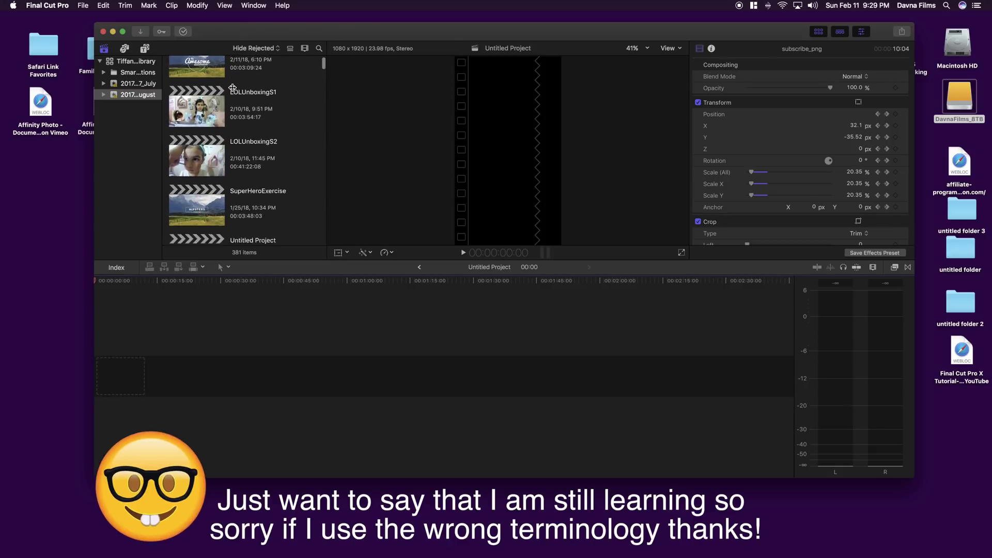
{"action": "scroll", "coordinate": [232, 87], "scroll_direction": "down", "scroll_amount": 5}
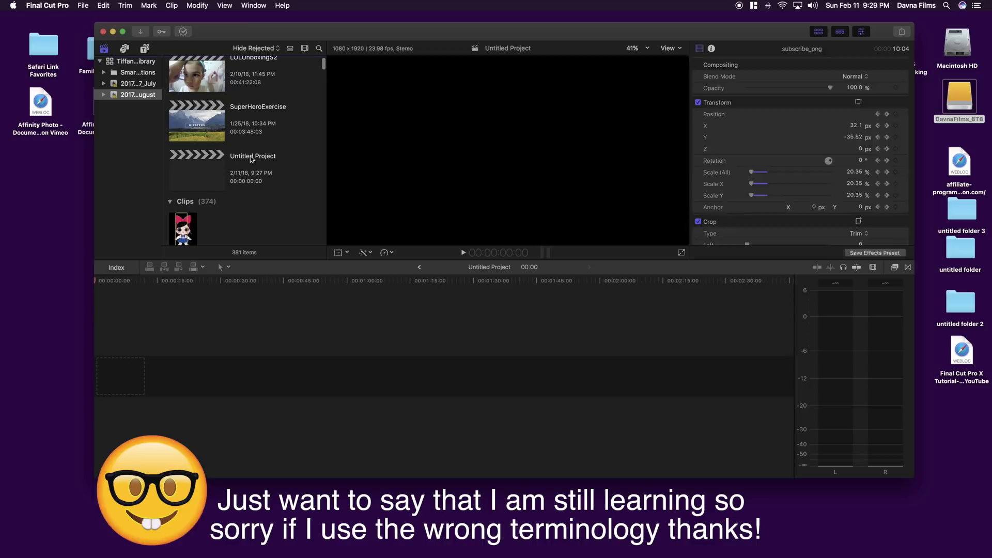
Rename the Untitled Project to 'InstaStory' and open it
{"action": "left_click", "coordinate": [251, 157]}
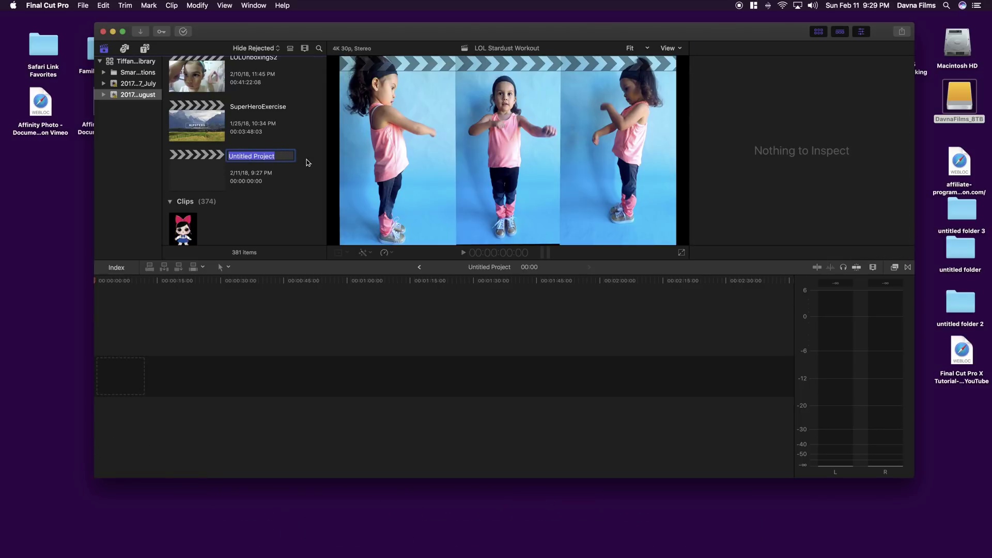
{"action": "type", "text": "InstaStory"}
{"action": "key", "text": "Return"}
{"action": "scroll", "coordinate": [269, 172], "scroll_direction": "up", "scroll_amount": 3}
{"action": "scroll", "coordinate": [233, 140], "scroll_direction": "up", "scroll_amount": 4}
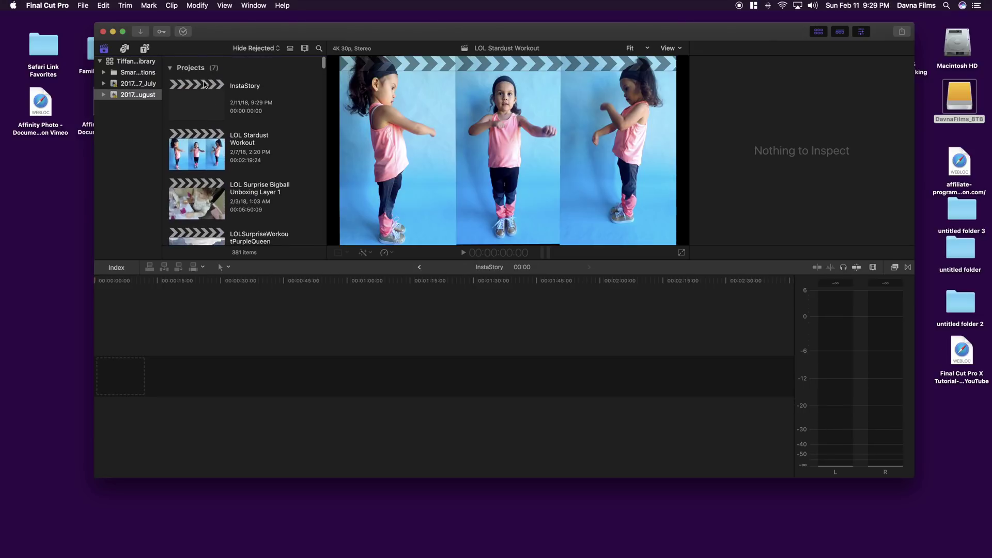
{"action": "left_click", "coordinate": [204, 85]}
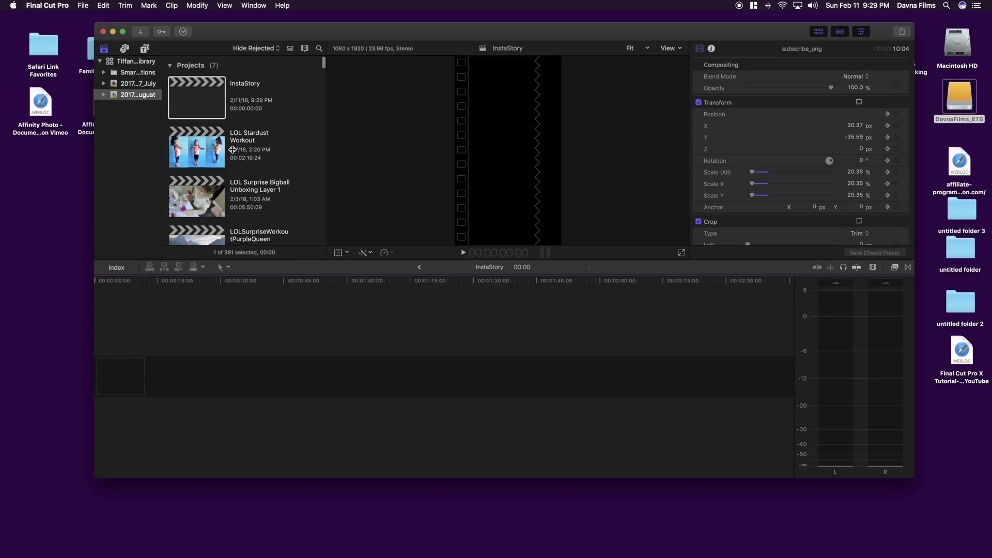
{"action": "scroll", "coordinate": [234, 152], "scroll_direction": "down", "scroll_amount": 2}
{"action": "scroll", "coordinate": [208, 198], "scroll_direction": "down", "scroll_amount": 2}
{"action": "scroll", "coordinate": [206, 179], "scroll_direction": "down", "scroll_amount": 2}
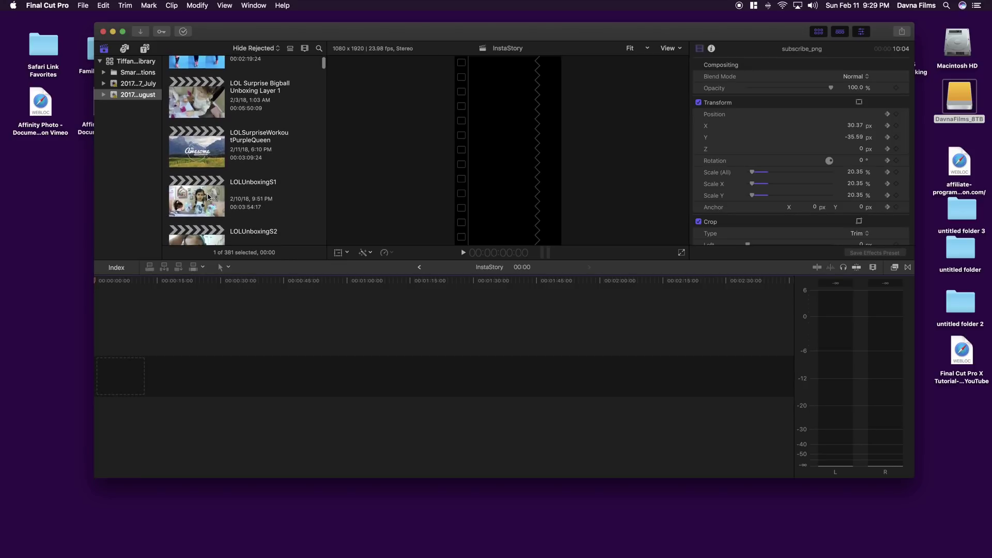
{"action": "scroll", "coordinate": [205, 140], "scroll_direction": "down", "scroll_amount": 1}
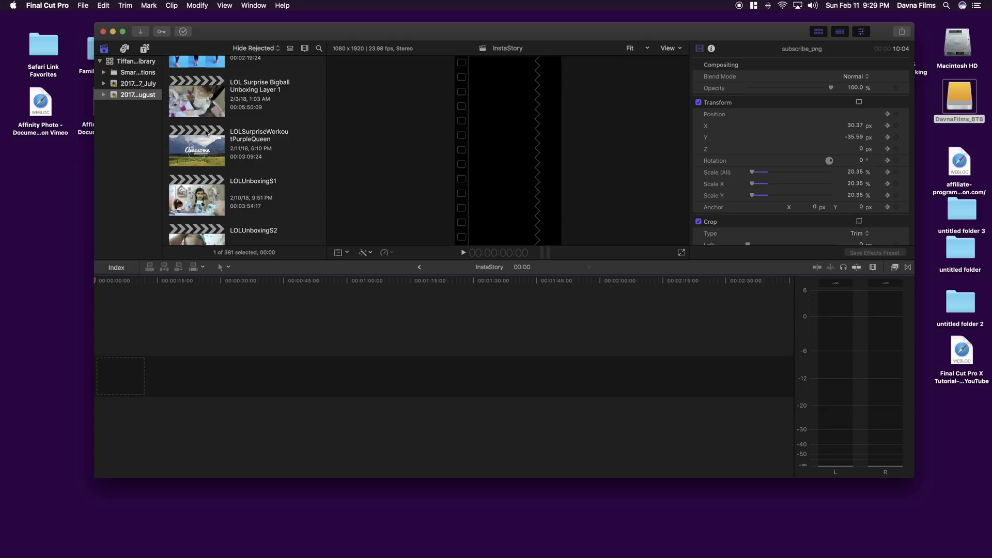
Copy the GOPR1891 clip from the LOLSurpriseWorkoutPurpleQueen project
{"action": "double_click", "coordinate": [206, 134]}
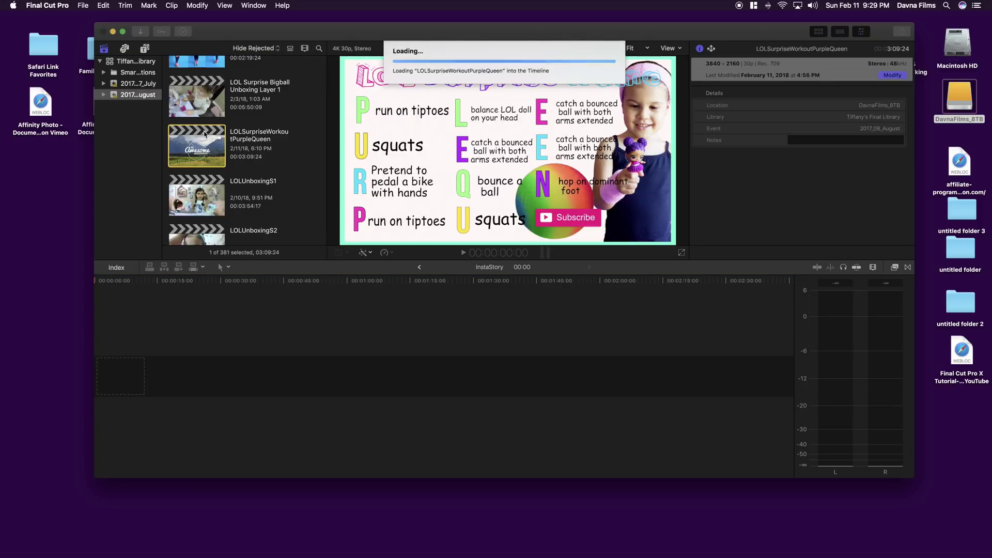
{"action": "scroll", "coordinate": [419, 387], "scroll_direction": "up", "scroll_amount": 2}
{"action": "scroll", "coordinate": [419, 388], "scroll_direction": "up", "scroll_amount": 4}
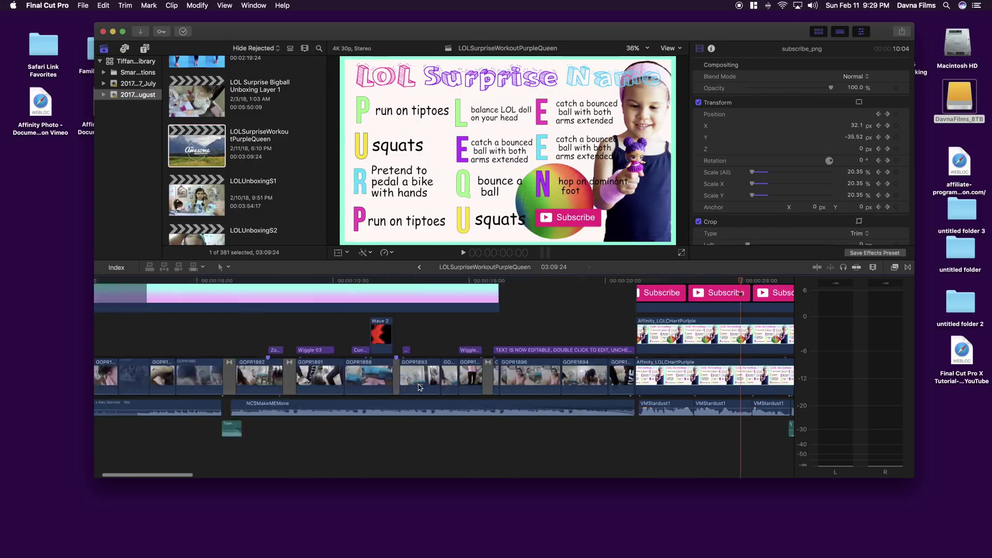
{"action": "left_click", "coordinate": [380, 383]}
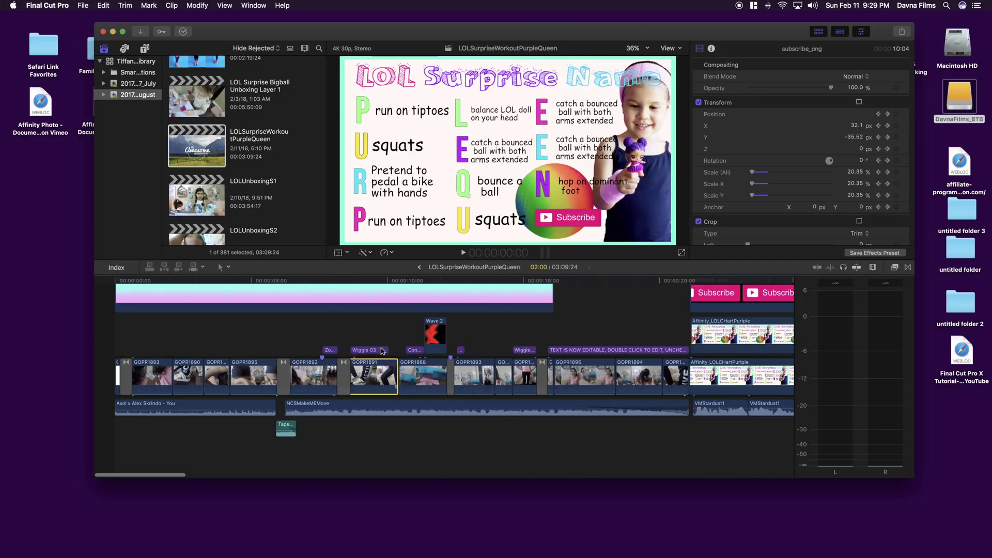
{"action": "left_click", "coordinate": [106, 6]}
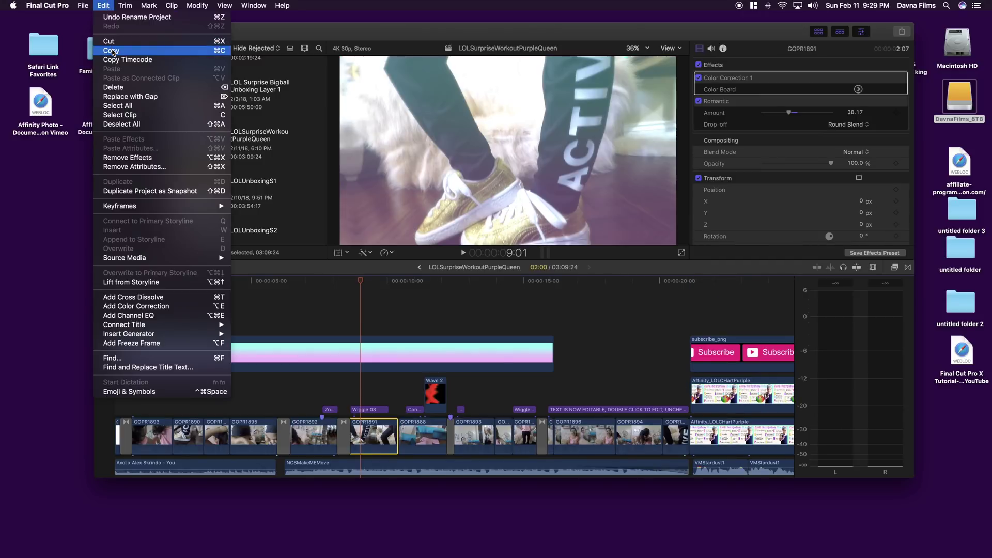
{"action": "left_click", "coordinate": [111, 50]}
{"action": "scroll", "coordinate": [198, 132], "scroll_direction": "up", "scroll_amount": 3}
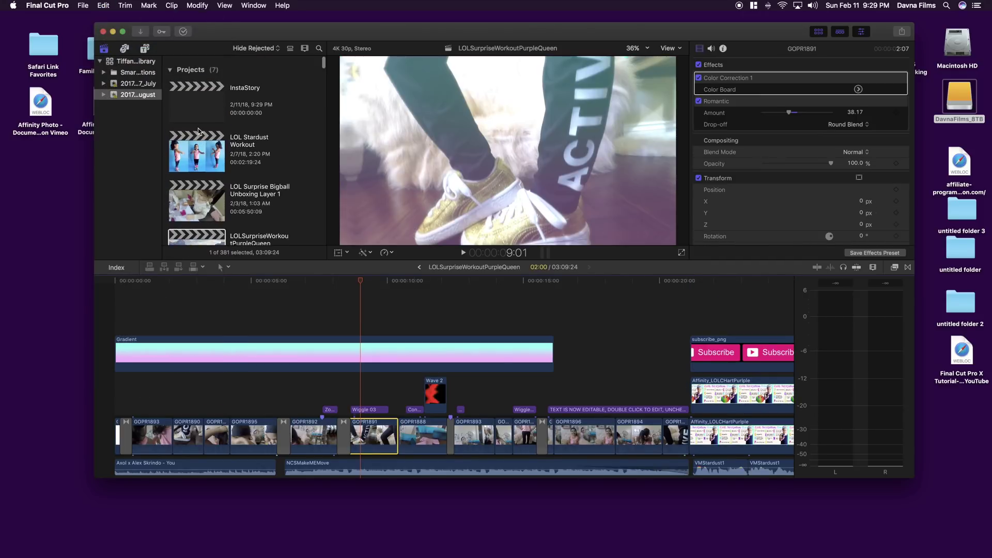
Paste GOPR1891 into the InstaStory timeline and move the playhead to its end
{"action": "double_click", "coordinate": [189, 90]}
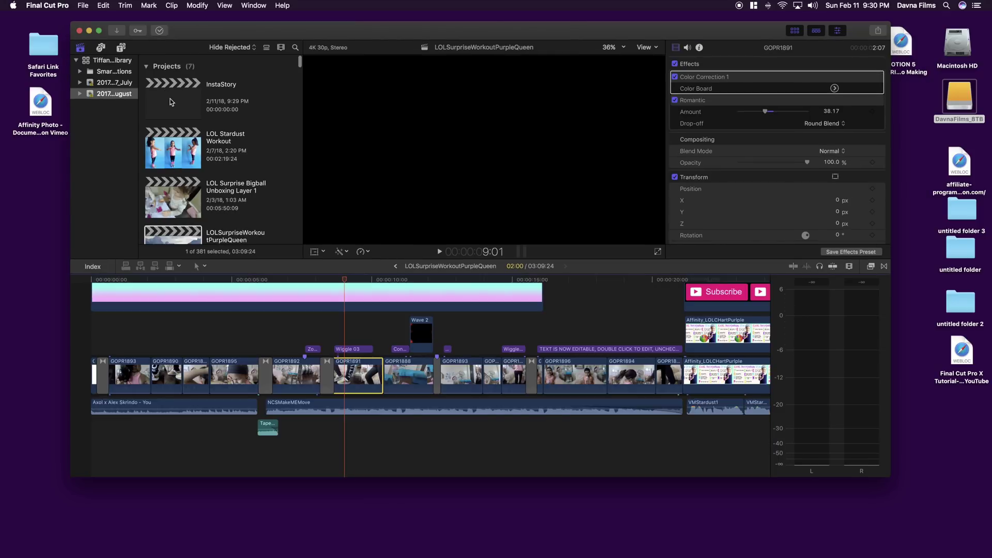
{"action": "left_click", "coordinate": [109, 6]}
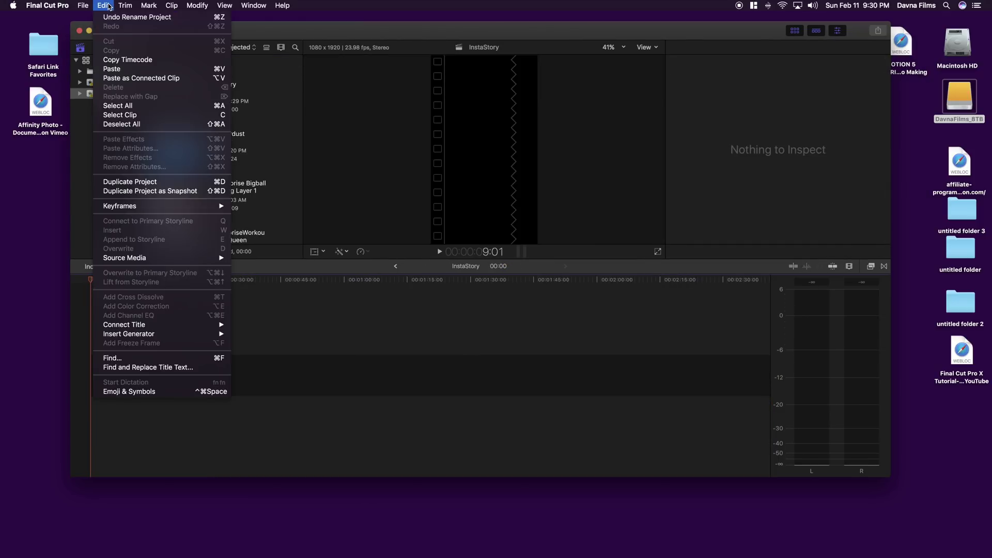
{"action": "left_click", "coordinate": [113, 68]}
{"action": "left_click", "coordinate": [263, 312]}
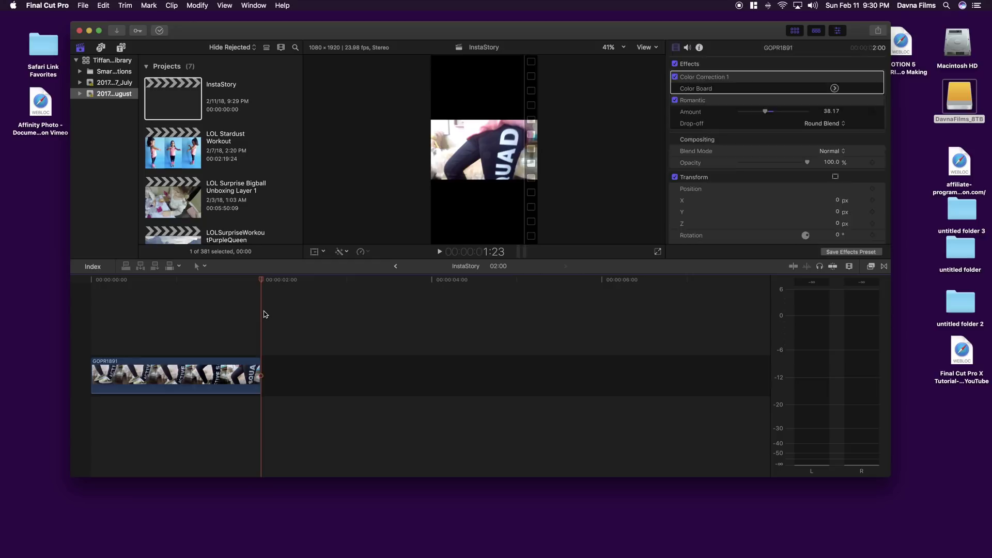
{"action": "scroll", "coordinate": [230, 179], "scroll_direction": "down", "scroll_amount": 2}
{"action": "scroll", "coordinate": [234, 184], "scroll_direction": "down", "scroll_amount": 2}
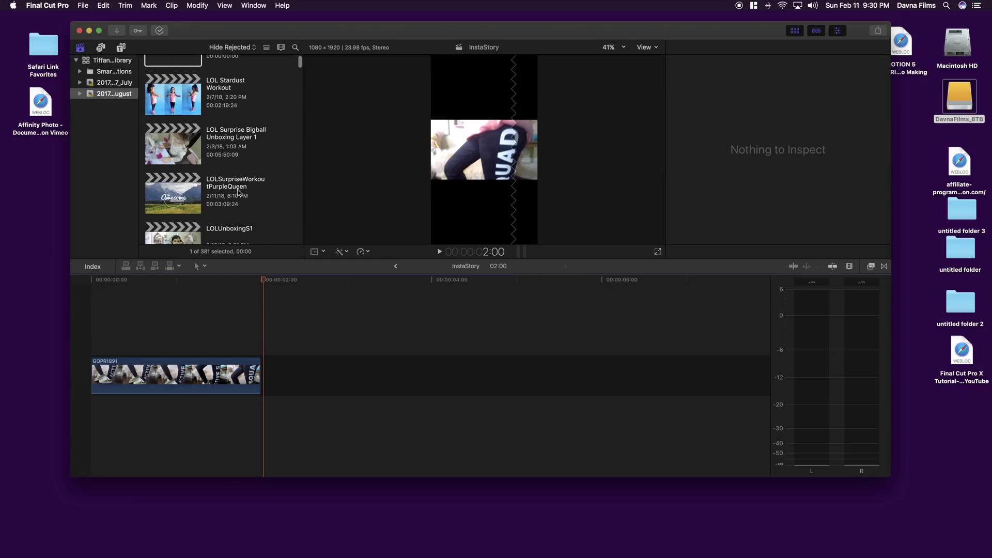
{"action": "scroll", "coordinate": [235, 189], "scroll_direction": "down", "scroll_amount": 2}
{"action": "scroll", "coordinate": [237, 191], "scroll_direction": "down", "scroll_amount": 2}
{"action": "scroll", "coordinate": [237, 192], "scroll_direction": "down", "scroll_amount": 1}
{"action": "scroll", "coordinate": [237, 194], "scroll_direction": "up", "scroll_amount": 5}
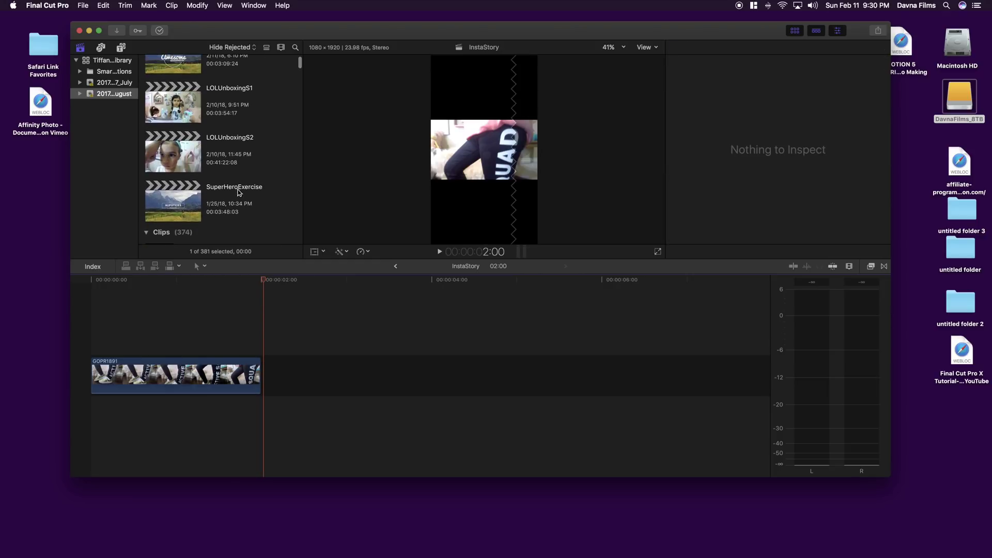
Copy the bottom-row GOPR clips from the workout project and paste them into InstaStory
{"action": "double_click", "coordinate": [233, 127]}
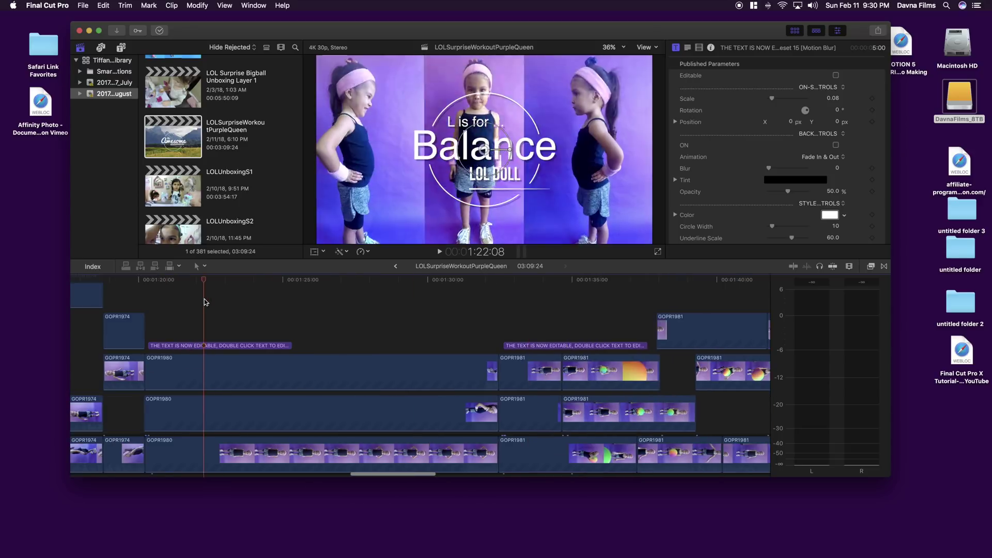
{"action": "scroll", "coordinate": [272, 388], "scroll_direction": "down", "scroll_amount": 3}
{"action": "left_click", "coordinate": [273, 395]}
{"action": "left_click", "coordinate": [103, 5]}
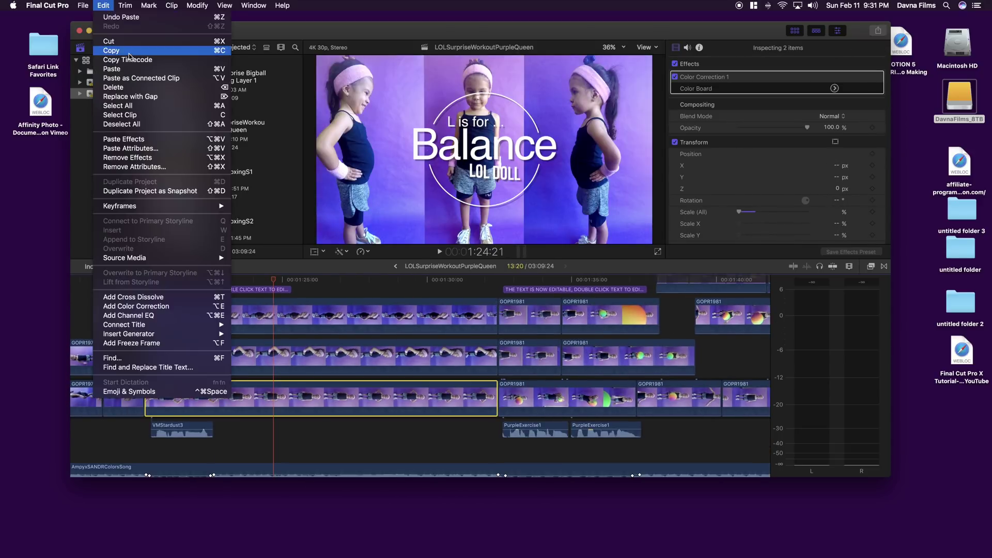
{"action": "left_click", "coordinate": [566, 395]}
{"action": "left_click", "coordinate": [103, 5]}
{"action": "left_click", "coordinate": [122, 51]}
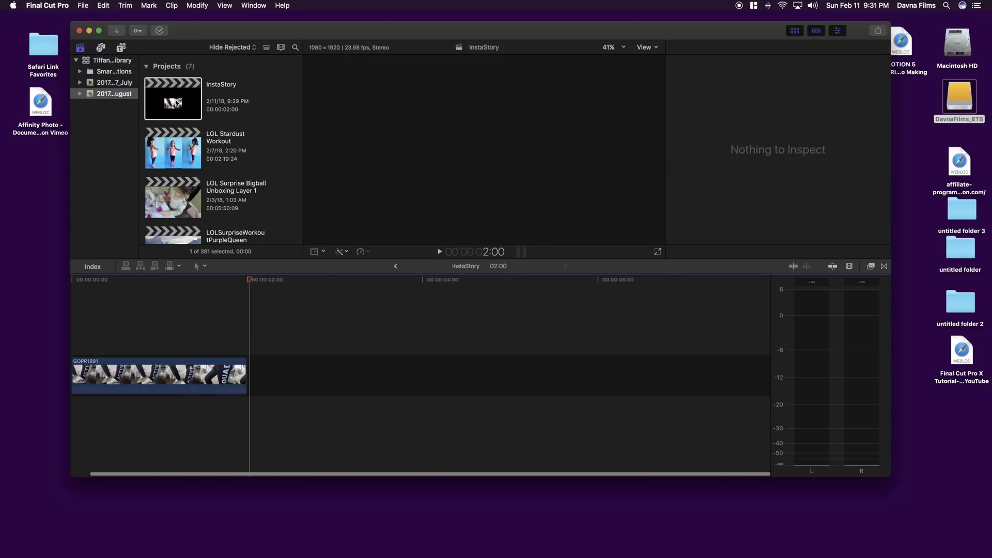
{"action": "left_click", "coordinate": [109, 6]}
{"action": "left_click", "coordinate": [113, 70]}
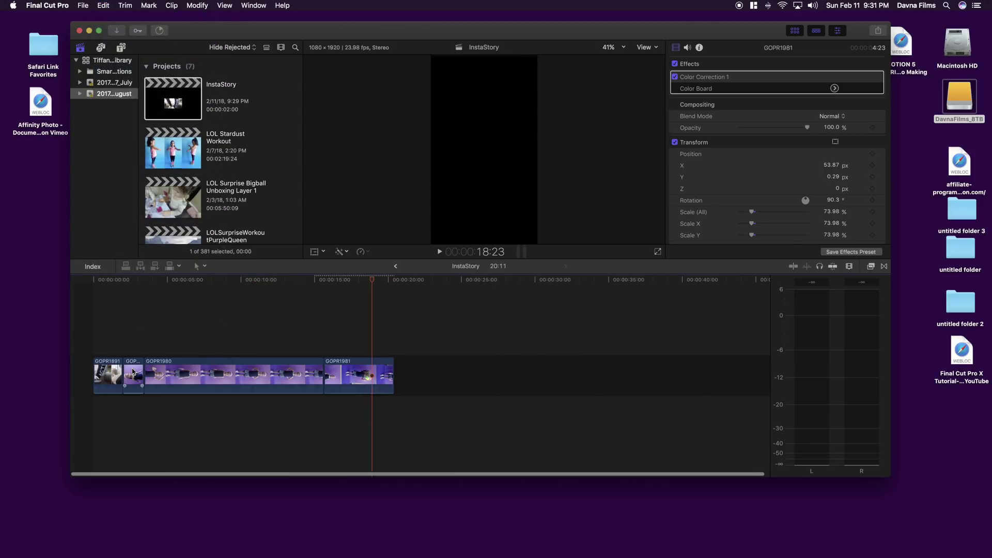
{"action": "mouse_move", "coordinate": [370, 287]}
{"action": "left_mouse_down"}
{"action": "mouse_move", "coordinate": [93, 284]}
{"action": "mouse_move", "coordinate": [342, 287]}
{"action": "mouse_move", "coordinate": [93, 283]}
{"action": "mouse_move", "coordinate": [144, 296]}
{"action": "mouse_move", "coordinate": [352, 300]}
{"action": "left_mouse_up"}
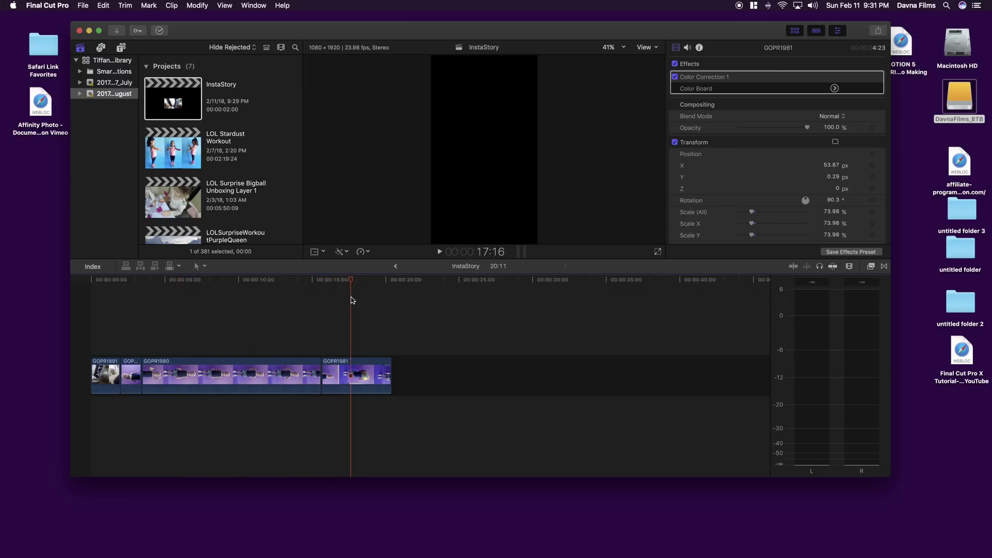
{"action": "left_click", "coordinate": [351, 378]}
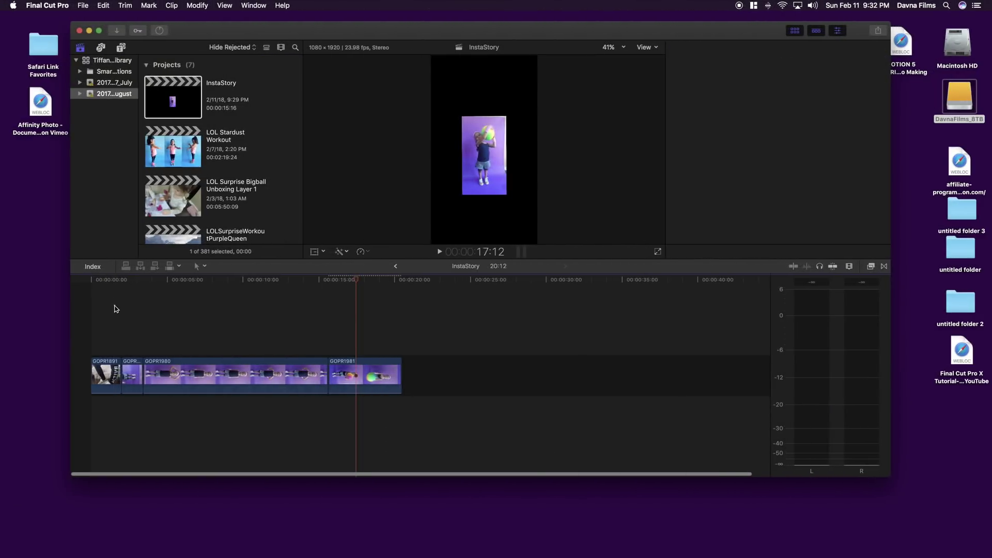
{"action": "mouse_move", "coordinate": [113, 309]}
{"action": "left_mouse_down"}
{"action": "mouse_move", "coordinate": [78, 287]}
{"action": "mouse_move", "coordinate": [156, 291]}
{"action": "mouse_move", "coordinate": [98, 281]}
{"action": "left_mouse_up"}
{"action": "left_click", "coordinate": [112, 374]}
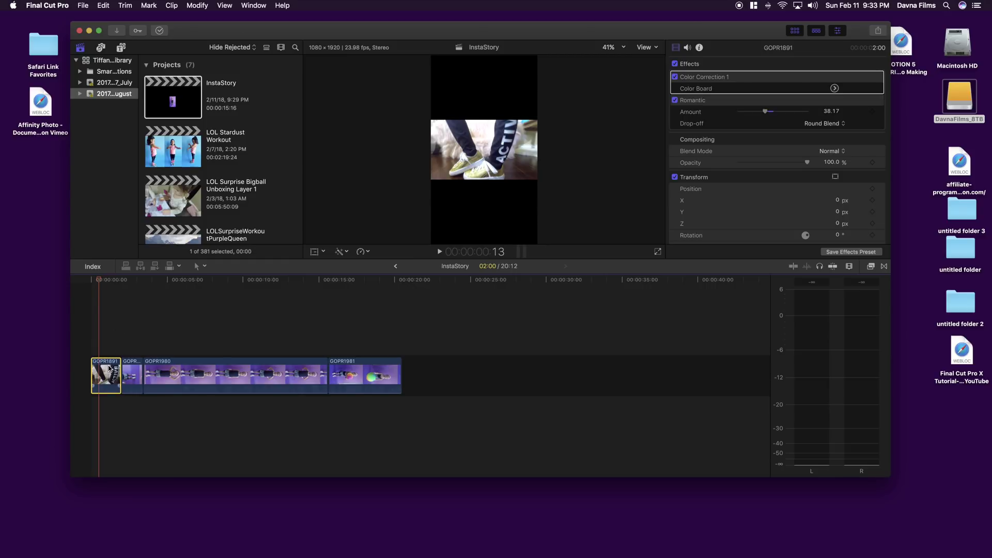
{"action": "mouse_move", "coordinate": [99, 281]}
{"action": "left_mouse_down"}
{"action": "mouse_move", "coordinate": [187, 284]}
{"action": "mouse_move", "coordinate": [130, 279]}
{"action": "left_mouse_up"}
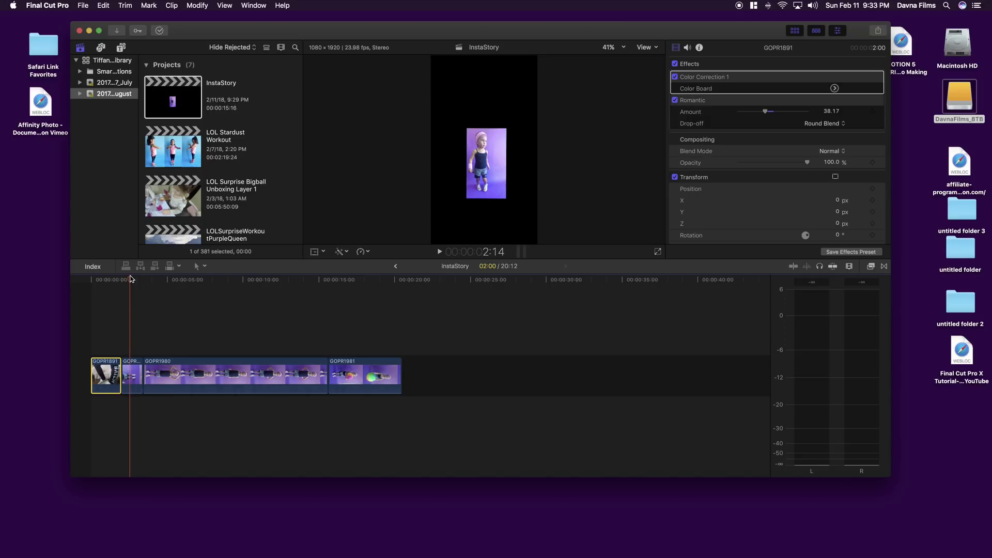
{"action": "left_click_drag", "start_coordinate": [131, 280], "coordinate": [100, 281]}
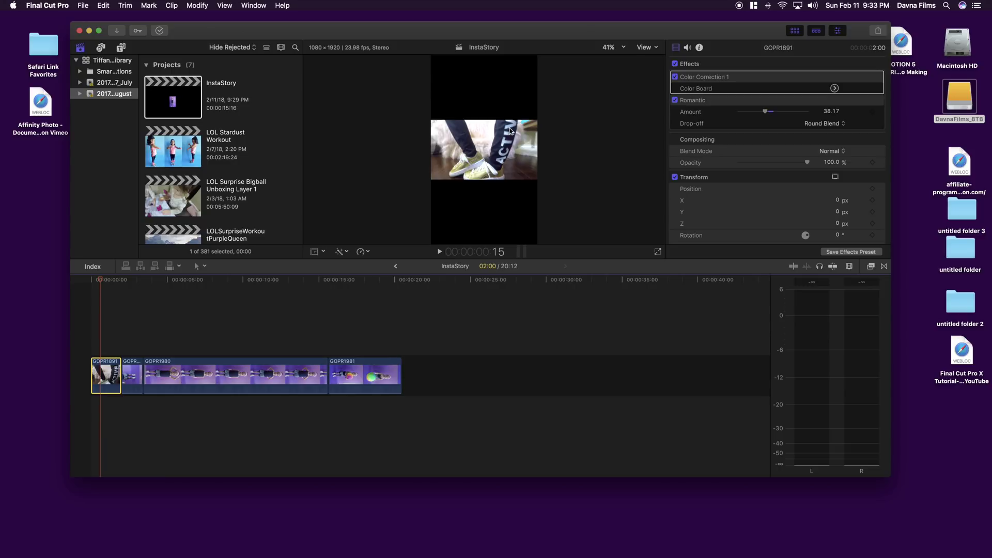
{"action": "left_click_drag", "start_coordinate": [558, 34], "coordinate": [559, 43]}
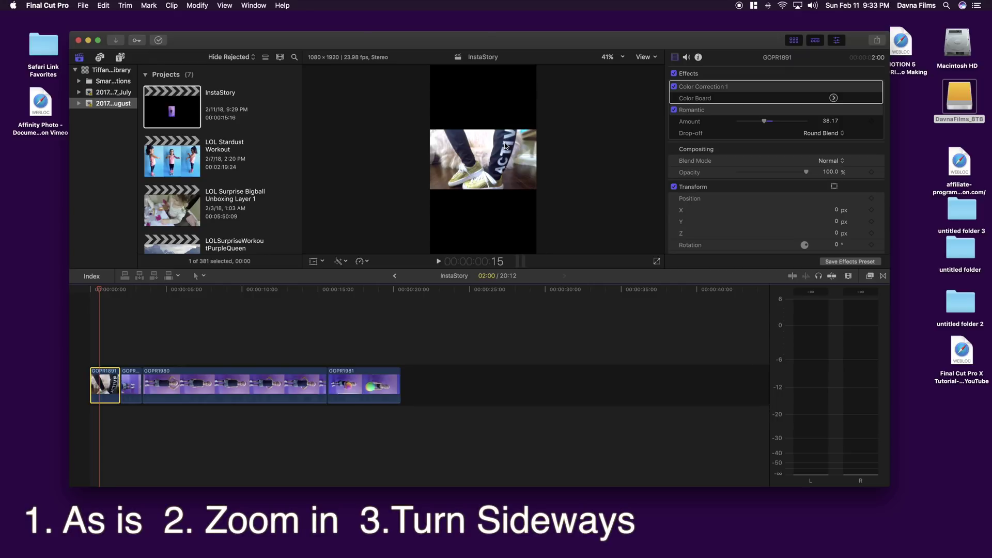
{"action": "left_click", "coordinate": [321, 263]}
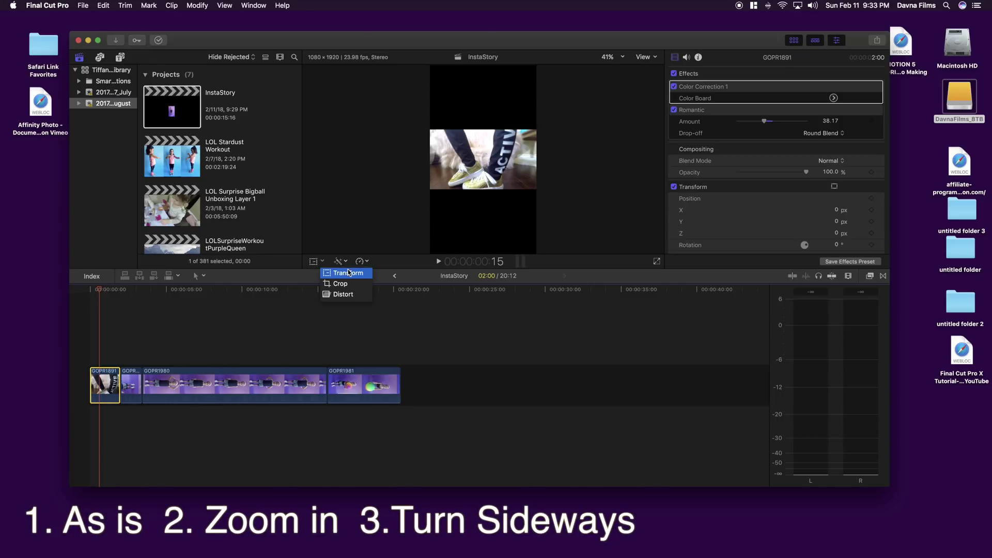
{"action": "left_click", "coordinate": [347, 274]}
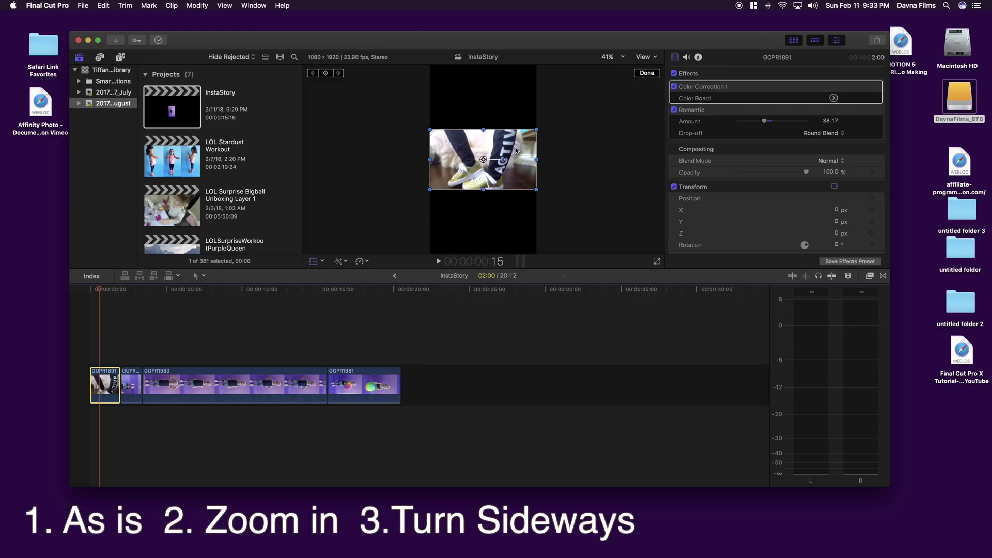
{"action": "left_click_drag", "start_coordinate": [538, 130], "coordinate": [582, 105]}
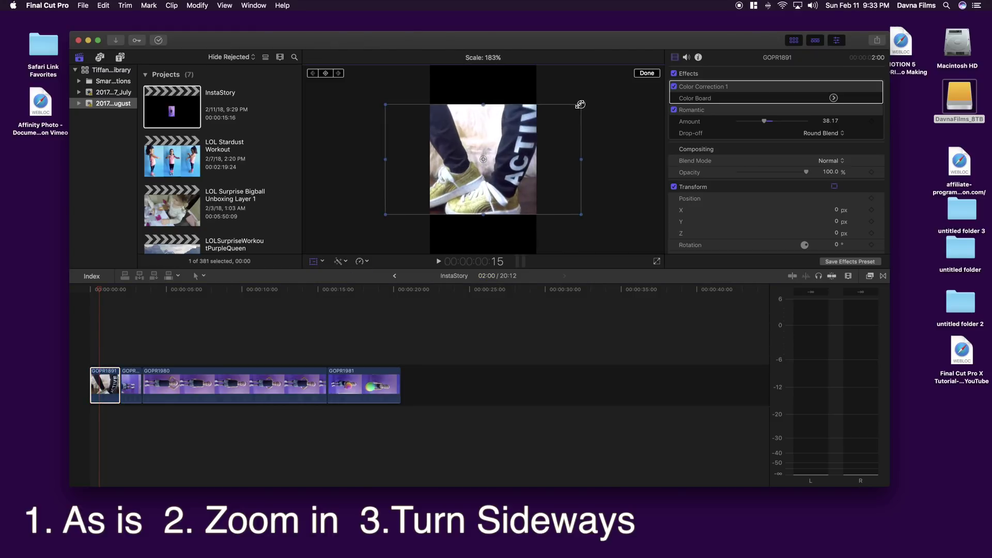
{"action": "left_click_drag", "start_coordinate": [583, 104], "coordinate": [651, 62]}
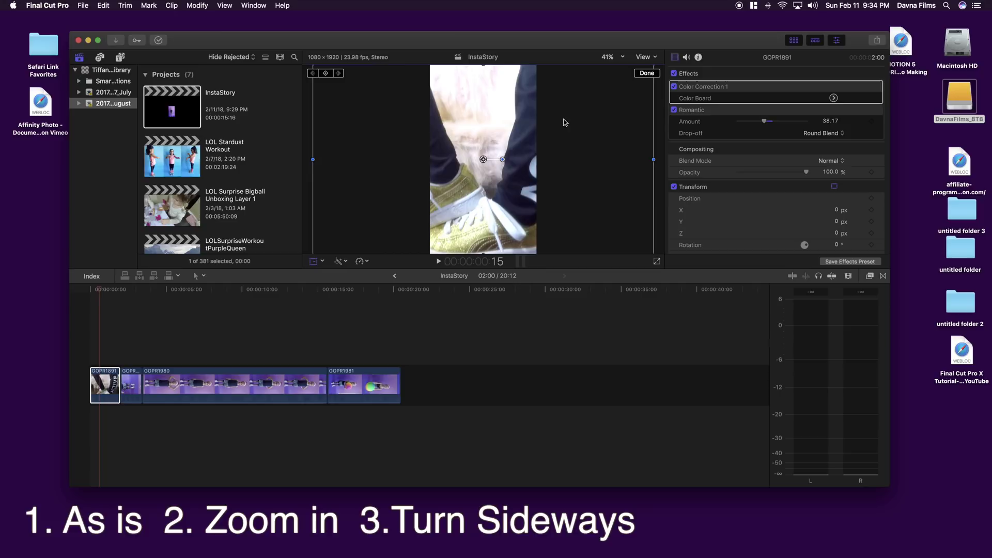
{"action": "left_click_drag", "start_coordinate": [622, 88], "coordinate": [551, 143]}
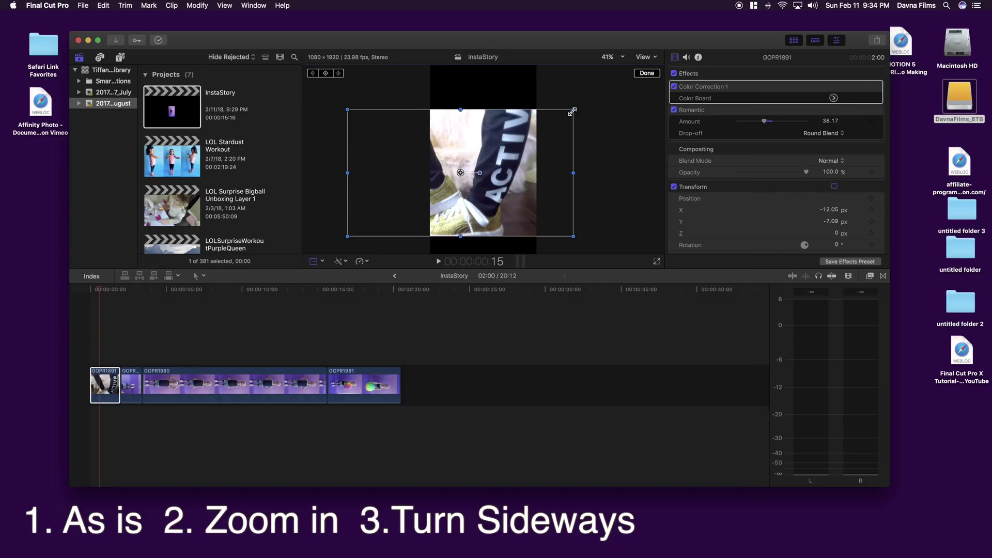
{"action": "left_click_drag", "start_coordinate": [572, 112], "coordinate": [485, 185]}
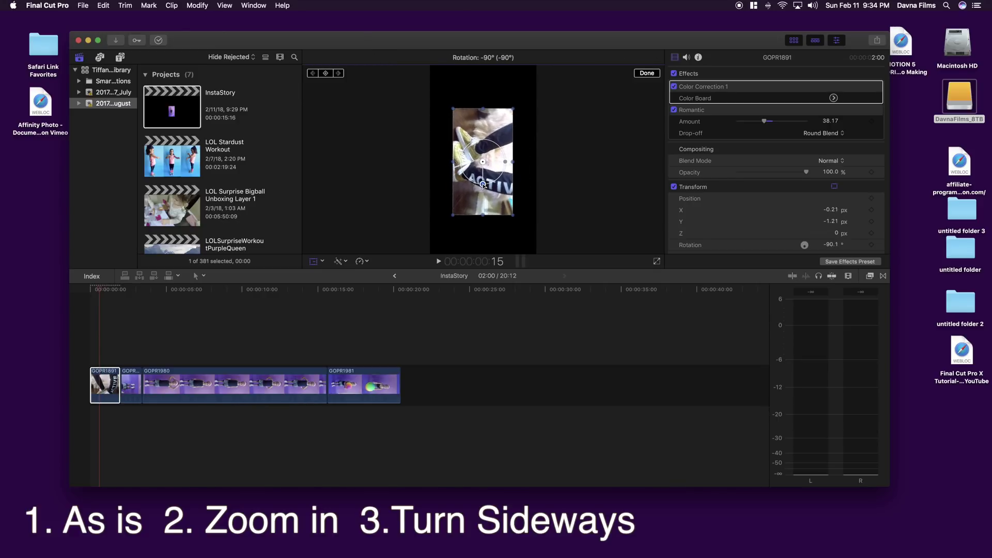
{"action": "left_click_drag", "start_coordinate": [513, 110], "coordinate": [538, 72]}
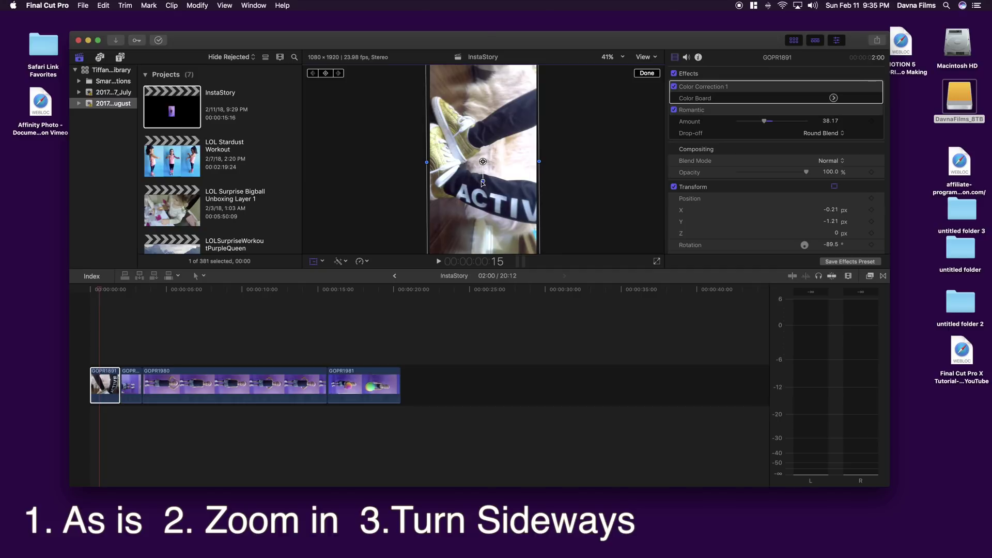
{"action": "left_click_drag", "start_coordinate": [512, 104], "coordinate": [512, 122]}
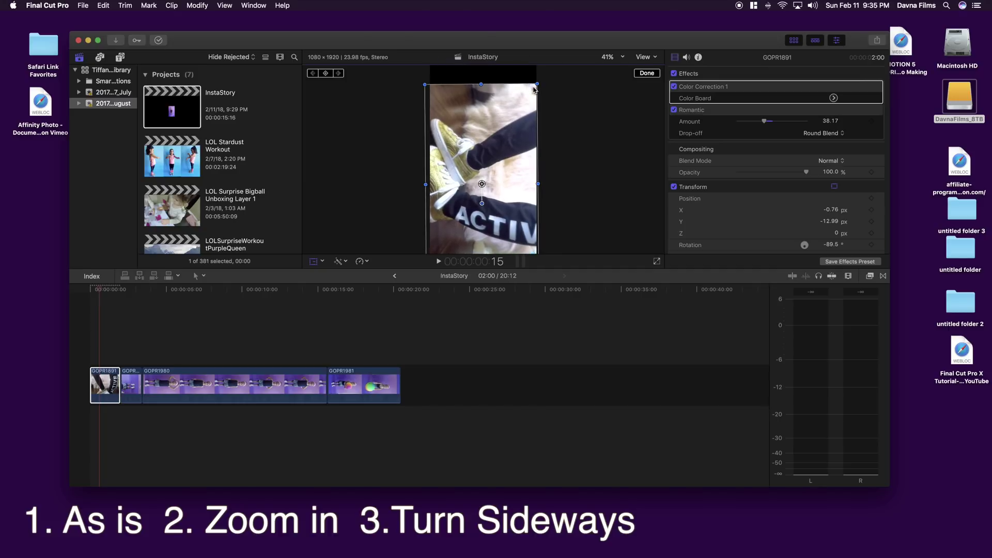
{"action": "left_click_drag", "start_coordinate": [536, 85], "coordinate": [511, 131]}
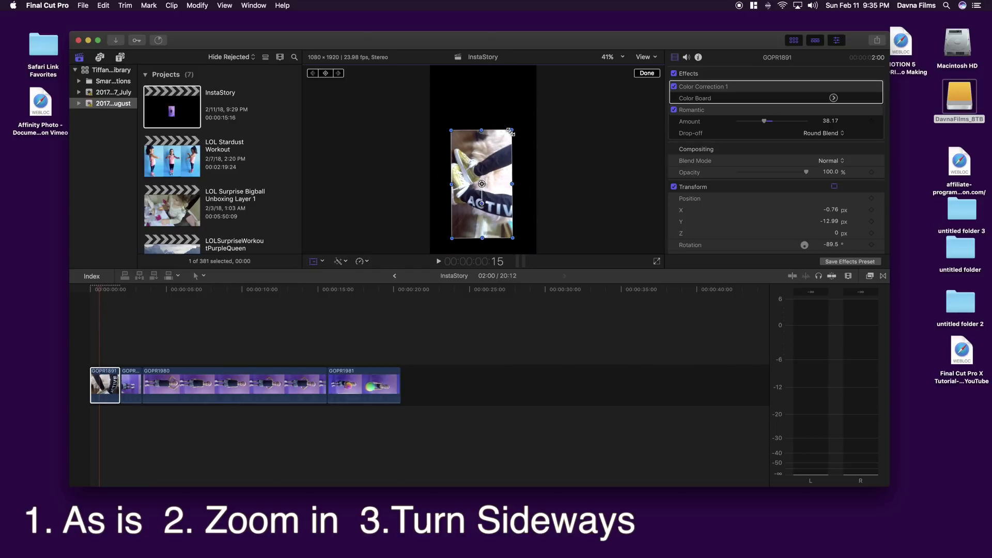
{"action": "left_click_drag", "start_coordinate": [511, 133], "coordinate": [507, 138]}
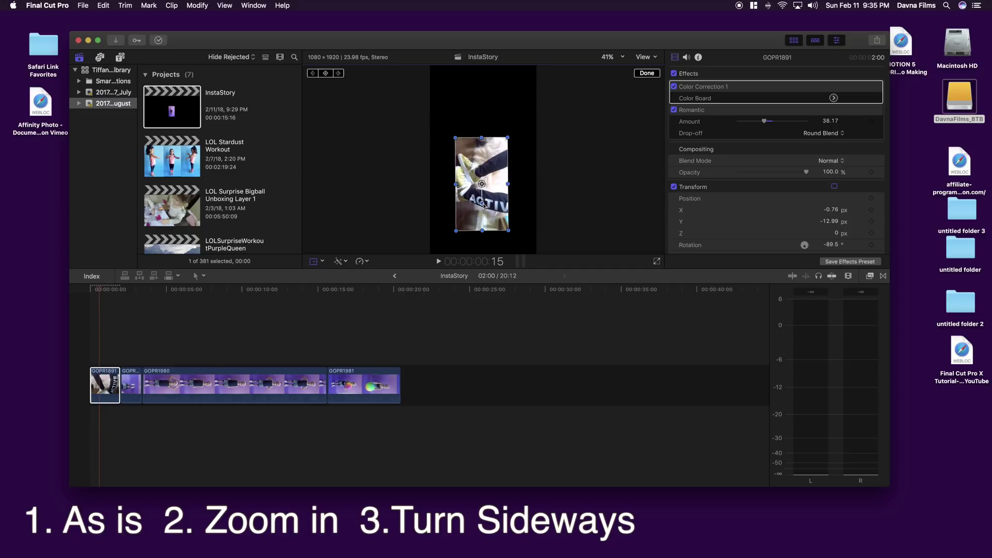
{"action": "mouse_move", "coordinate": [483, 205]}
{"action": "left_mouse_down"}
{"action": "mouse_move", "coordinate": [500, 185]}
{"action": "mouse_move", "coordinate": [504, 148]}
{"action": "mouse_move", "coordinate": [535, 144]}
{"action": "left_mouse_up"}
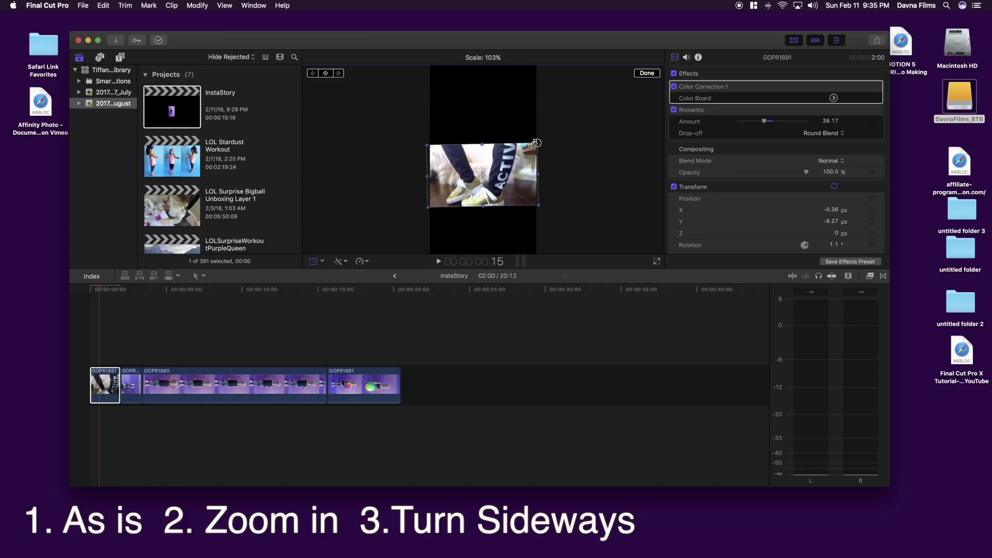
{"action": "mouse_move", "coordinate": [501, 173]}
{"action": "left_mouse_down"}
{"action": "mouse_move", "coordinate": [510, 155]}
{"action": "mouse_move", "coordinate": [504, 167]}
{"action": "left_mouse_up"}
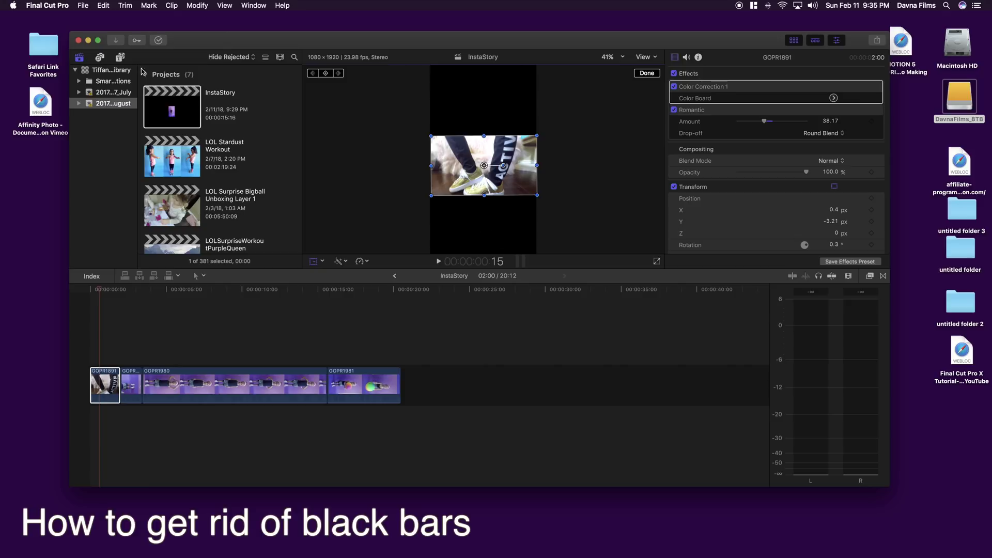
Place the Custom generator beneath the story clips, extended to the full 20-second length
{"action": "left_click", "coordinate": [119, 58]}
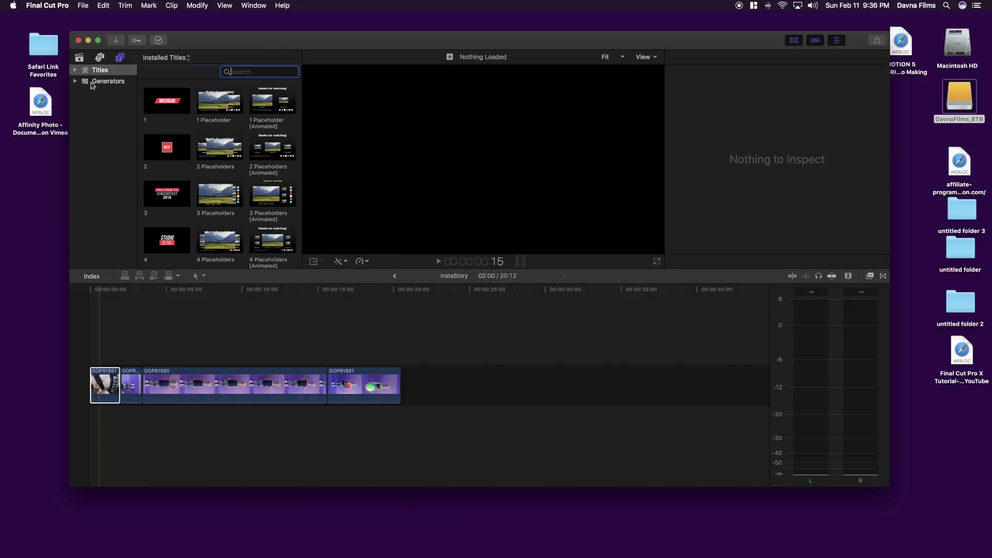
{"action": "left_click", "coordinate": [112, 83]}
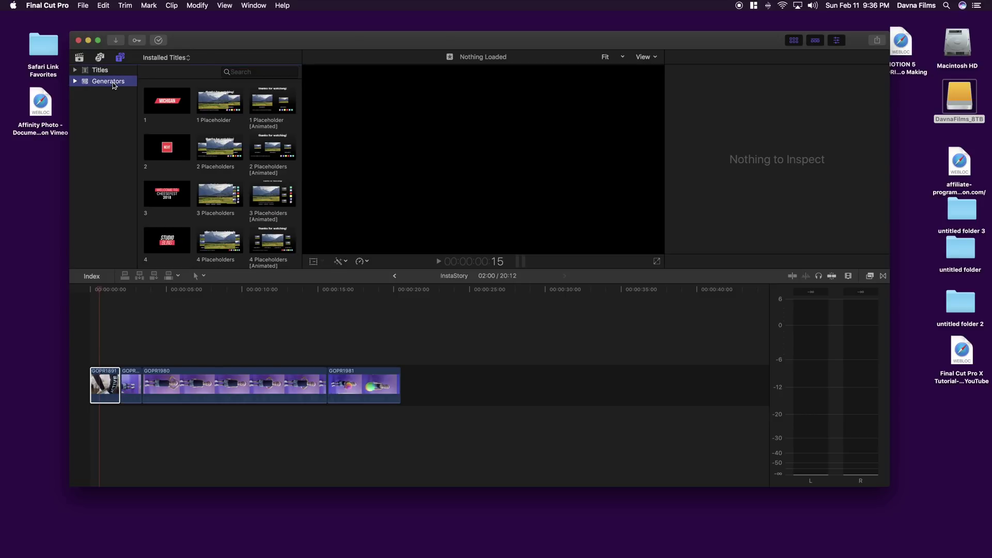
{"action": "scroll", "coordinate": [199, 136], "scroll_direction": "down", "scroll_amount": 2}
{"action": "scroll", "coordinate": [200, 136], "scroll_direction": "down", "scroll_amount": 2}
{"action": "scroll", "coordinate": [199, 135], "scroll_direction": "down", "scroll_amount": 2}
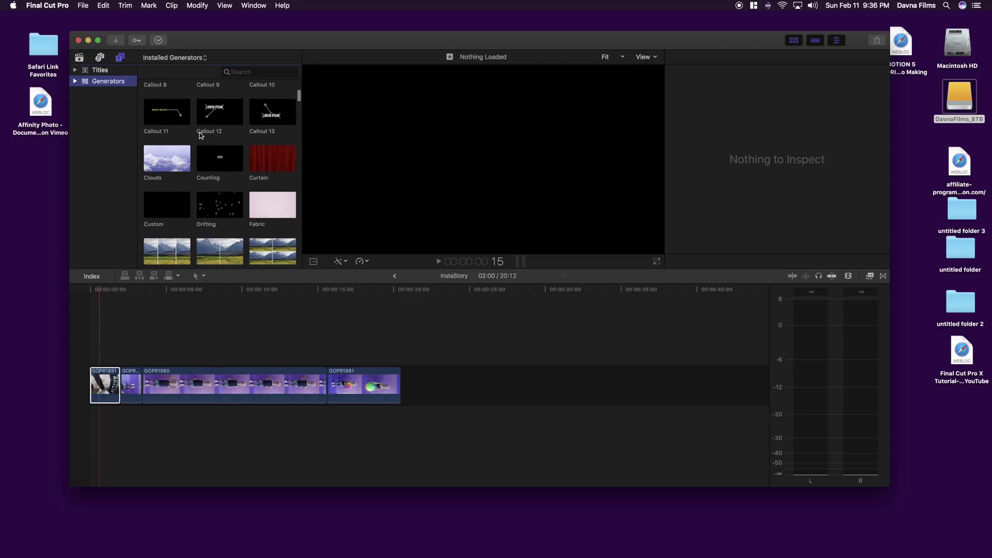
{"action": "left_click", "coordinate": [154, 208]}
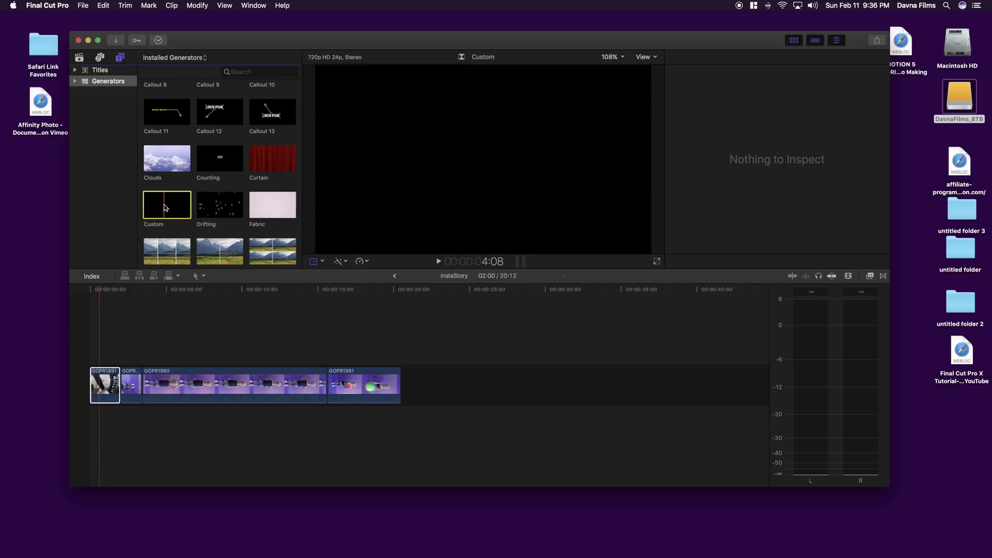
{"action": "left_click_drag", "start_coordinate": [167, 208], "coordinate": [111, 428]}
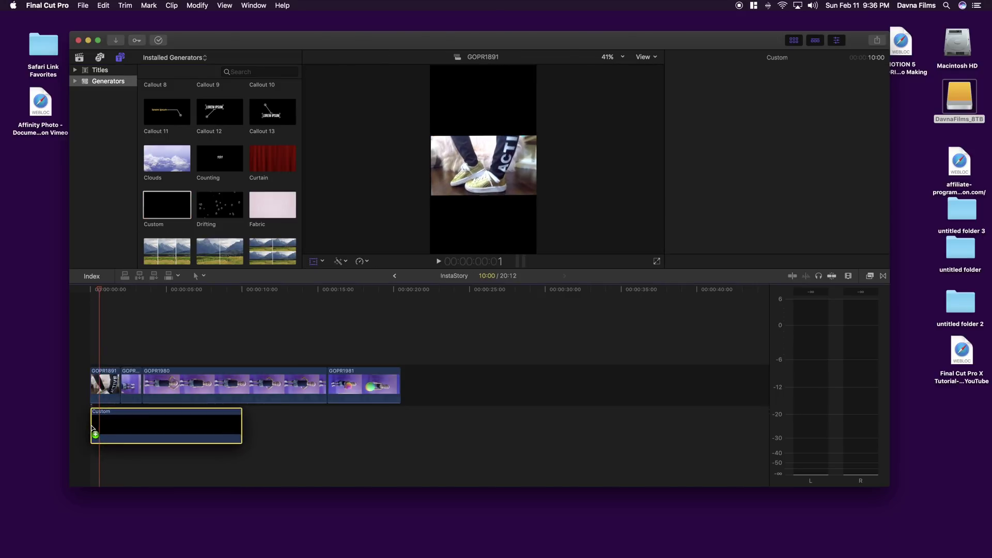
{"action": "left_click_drag", "start_coordinate": [241, 415], "coordinate": [403, 412]}
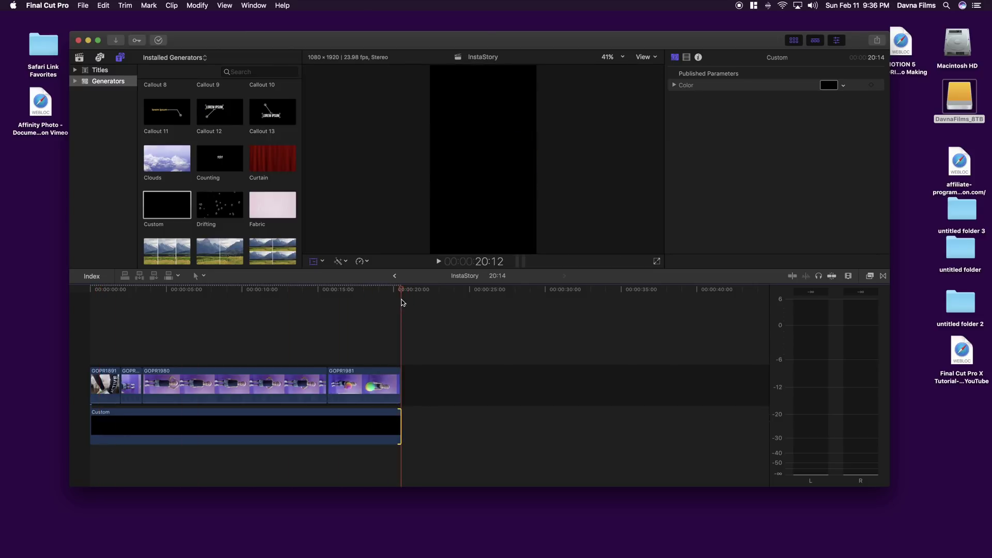
Select the Custom background and try pink, green and magenta colours
{"action": "left_click_drag", "start_coordinate": [401, 302], "coordinate": [89, 305]}
{"action": "left_click", "coordinate": [193, 432]}
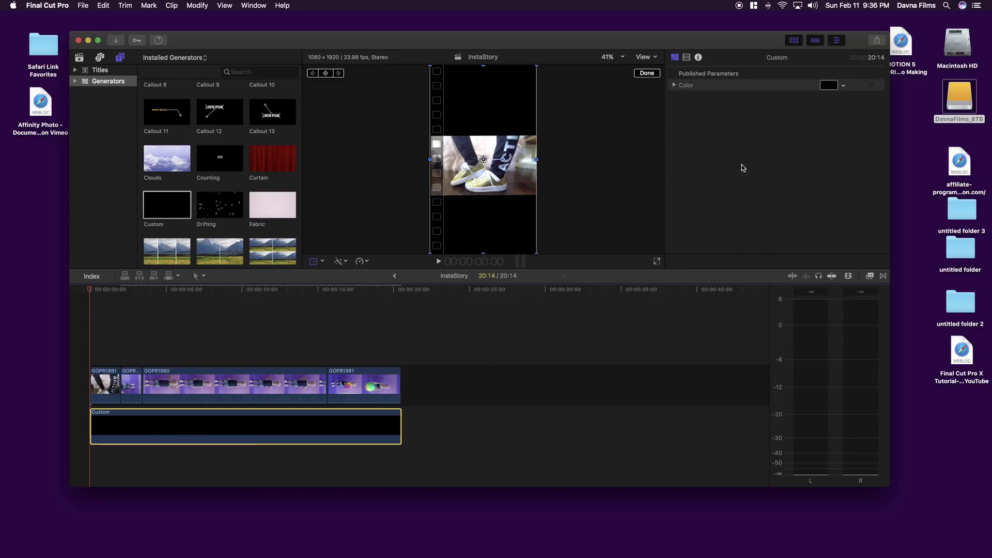
{"action": "mouse_move", "coordinate": [775, 85]}
{"action": "left_click", "coordinate": [830, 86]}
{"action": "left_click", "coordinate": [682, 383]}
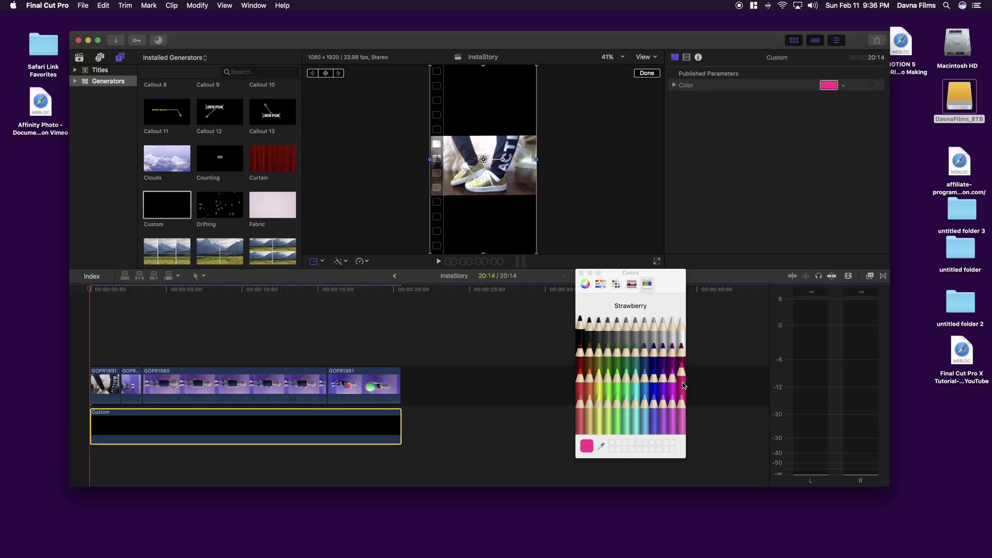
{"action": "left_click_drag", "start_coordinate": [682, 383], "coordinate": [616, 413]}
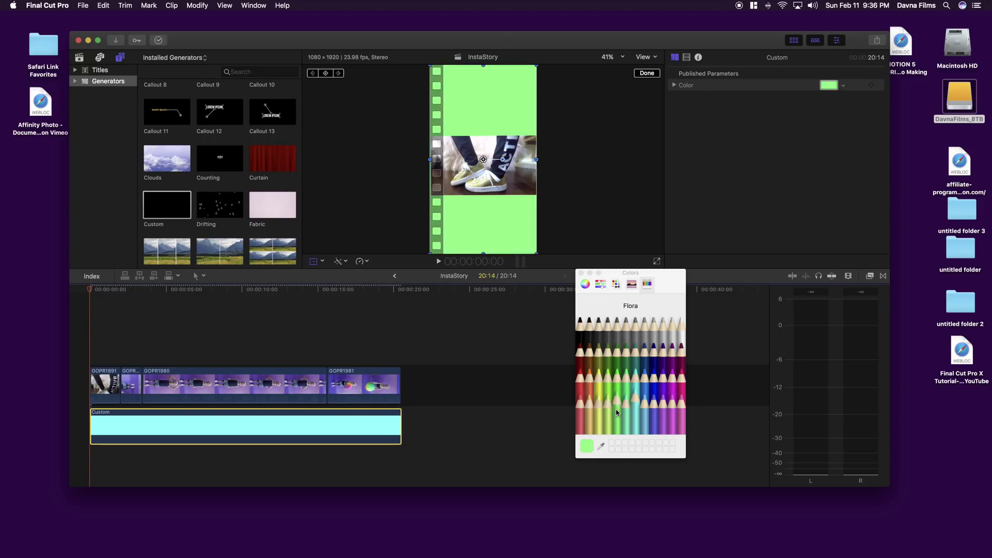
{"action": "left_click", "coordinate": [582, 273]}
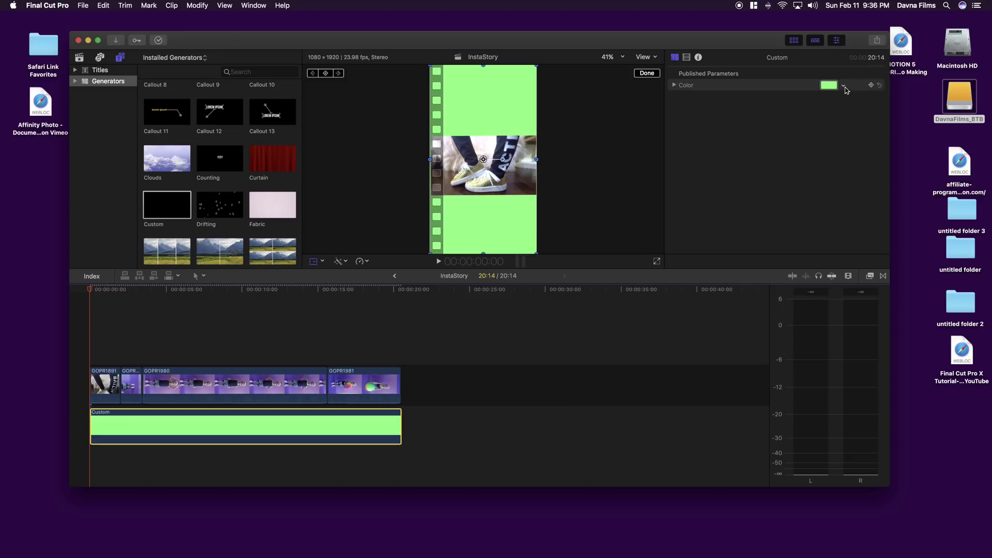
{"action": "mouse_move", "coordinate": [845, 90]}
{"action": "left_mouse_down"}
{"action": "mouse_move", "coordinate": [888, 157]}
{"action": "mouse_move", "coordinate": [869, 142]}
{"action": "mouse_move", "coordinate": [852, 147]}
{"action": "mouse_move", "coordinate": [876, 172]}
{"action": "left_mouse_up"}
{"action": "left_click", "coordinate": [833, 88]}
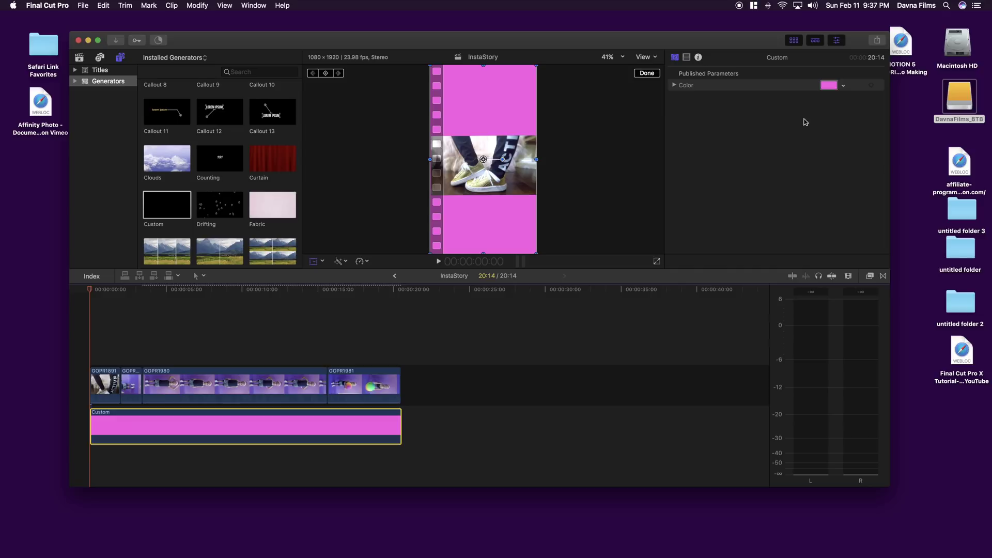
Set the Custom background colour to white in the full colour chooser
{"action": "left_click", "coordinate": [830, 87]}
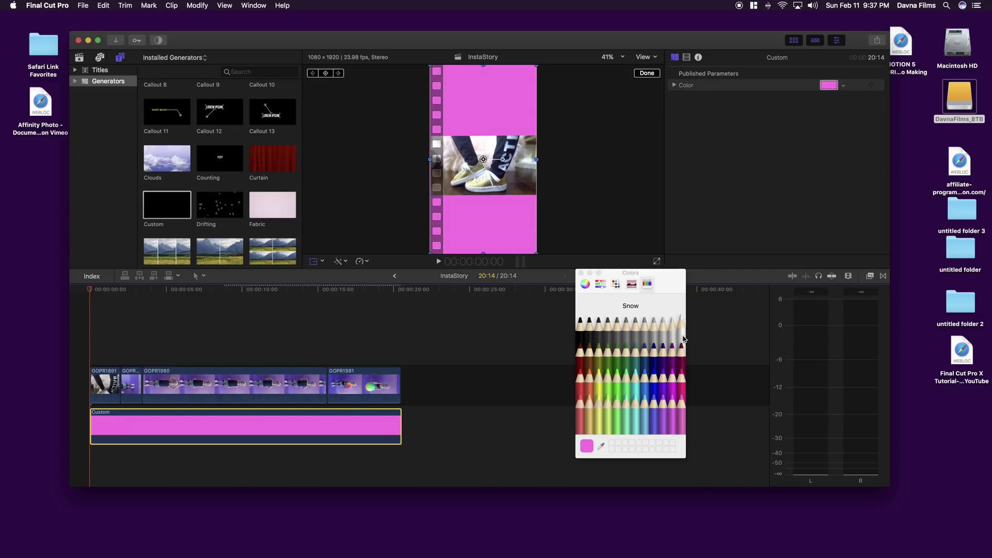
{"action": "left_click", "coordinate": [682, 335]}
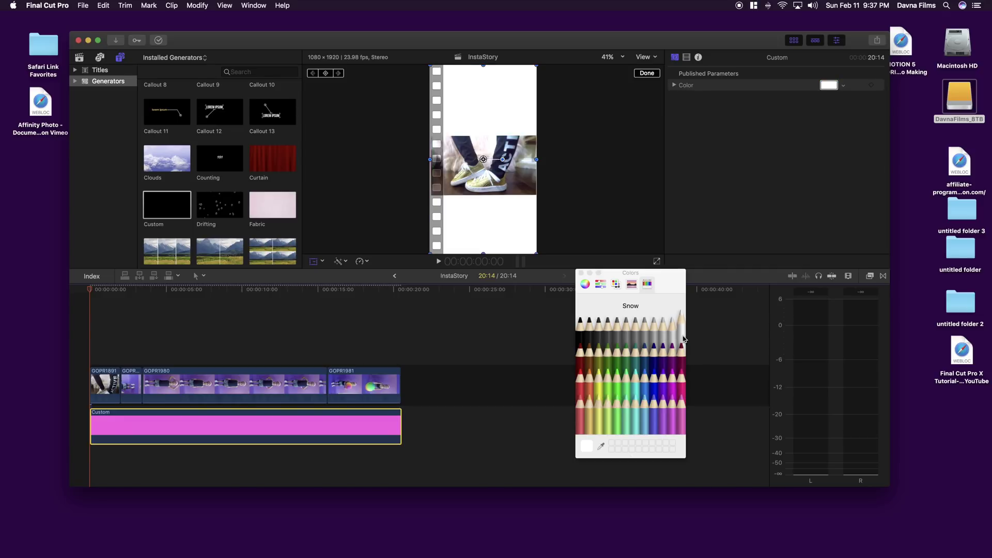
{"action": "left_click", "coordinate": [582, 274]}
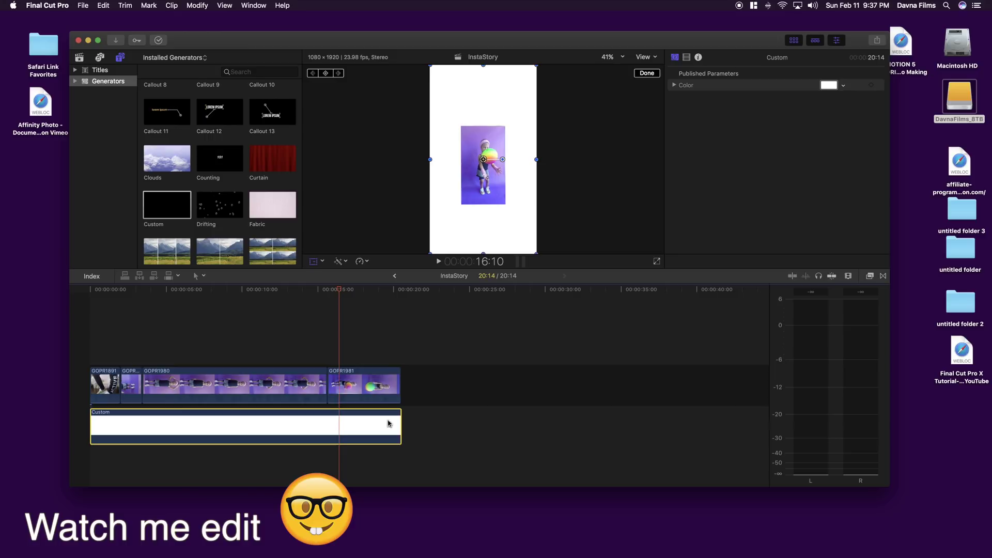
Delete the white background generator and the GOPR1891 clip
{"action": "left_click_drag", "start_coordinate": [339, 296], "coordinate": [226, 295]}
{"action": "left_click", "coordinate": [101, 292]}
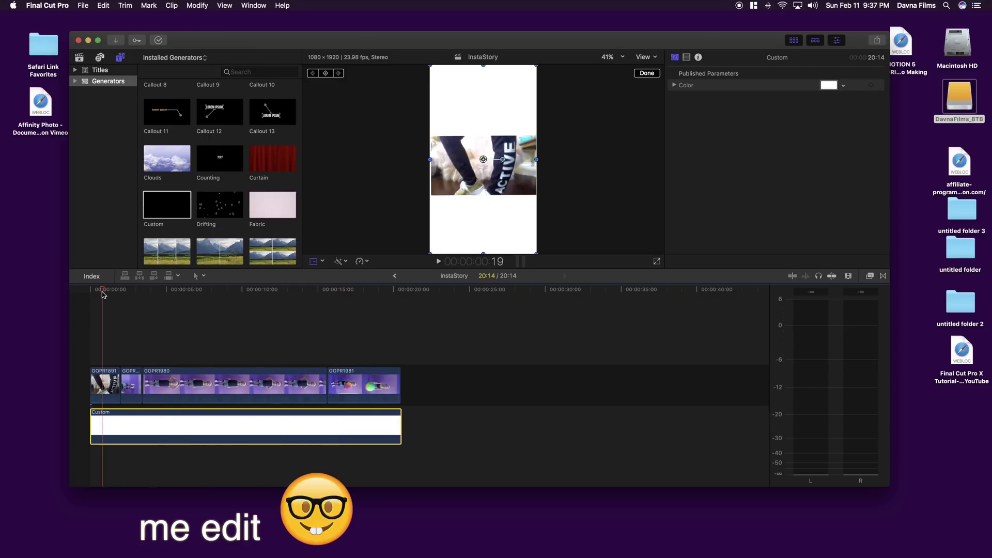
{"action": "key", "text": "Delete"}
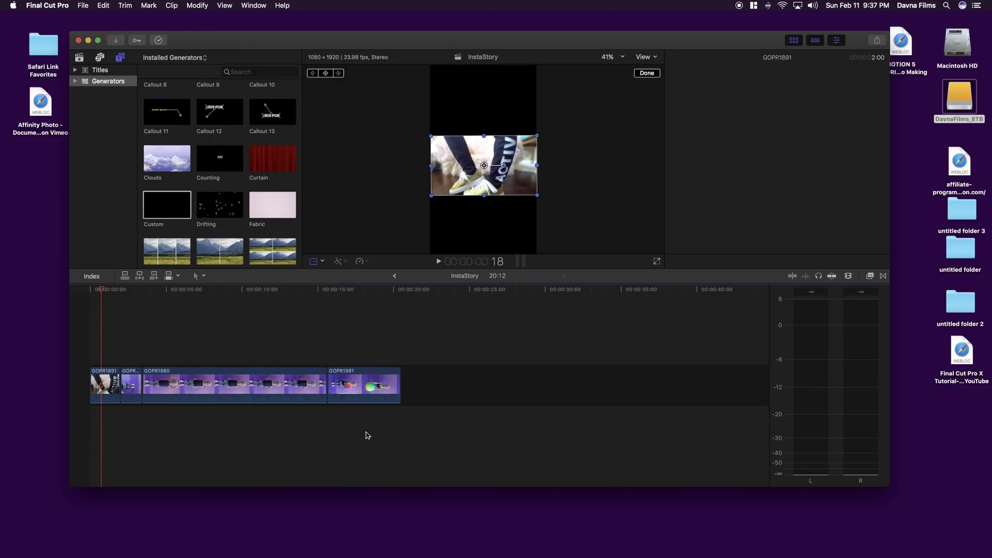
{"action": "left_click", "coordinate": [114, 389]}
{"action": "key", "text": "Delete"}
Scale GOPR1974 to about 206% so it fills the vertical frame
{"action": "left_click", "coordinate": [106, 385]}
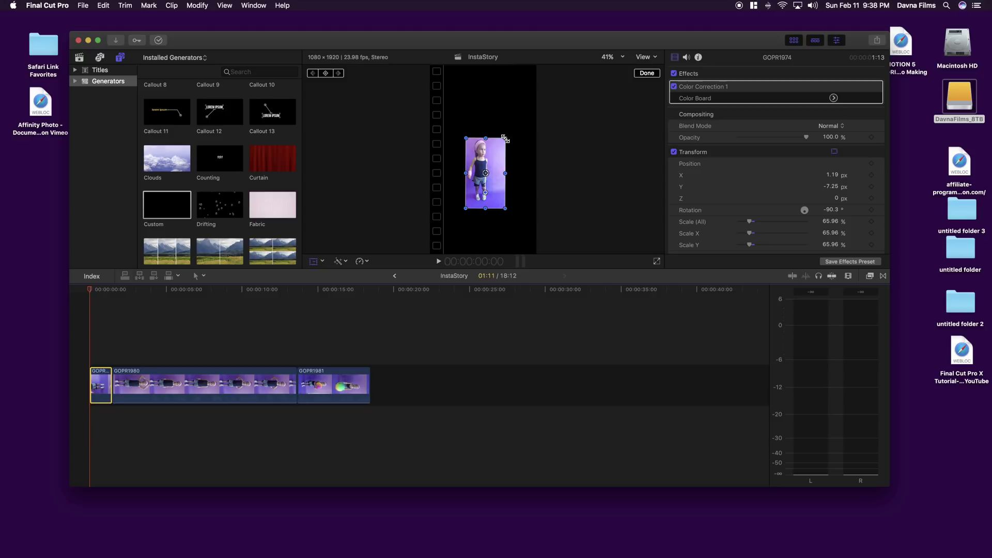
{"action": "left_click_drag", "start_coordinate": [505, 139], "coordinate": [523, 110]}
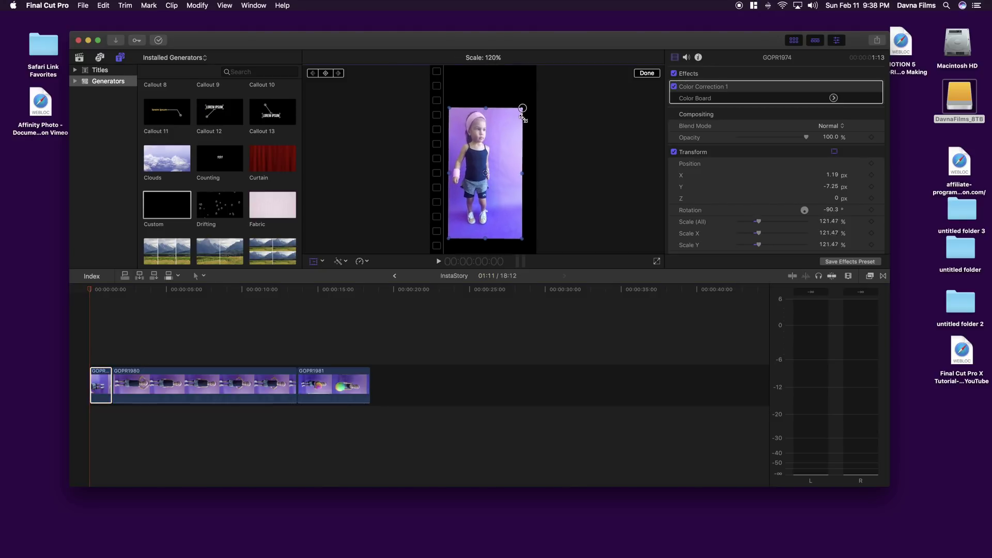
{"action": "left_click_drag", "start_coordinate": [523, 110], "coordinate": [548, 65]}
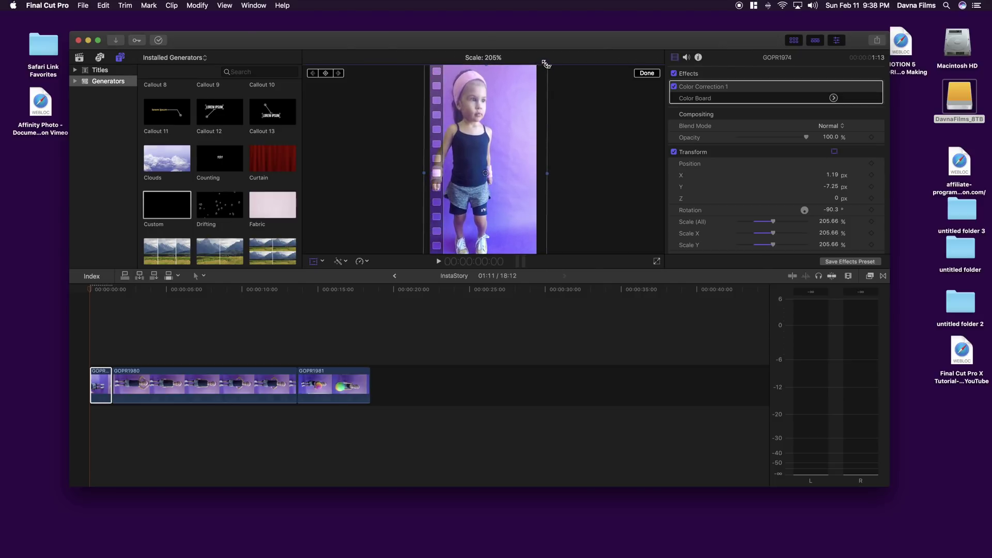
{"action": "left_click_drag", "start_coordinate": [502, 131], "coordinate": [505, 127]}
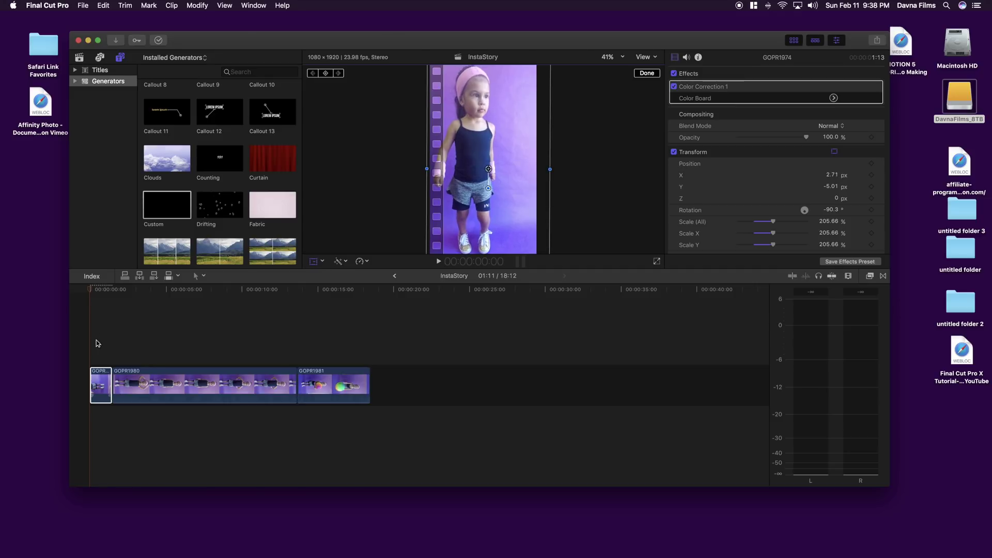
Scale GOPR1980 to about 185% and trim its start, shortening the story to 10:05
{"action": "left_click", "coordinate": [141, 292]}
{"action": "left_click", "coordinate": [209, 380]}
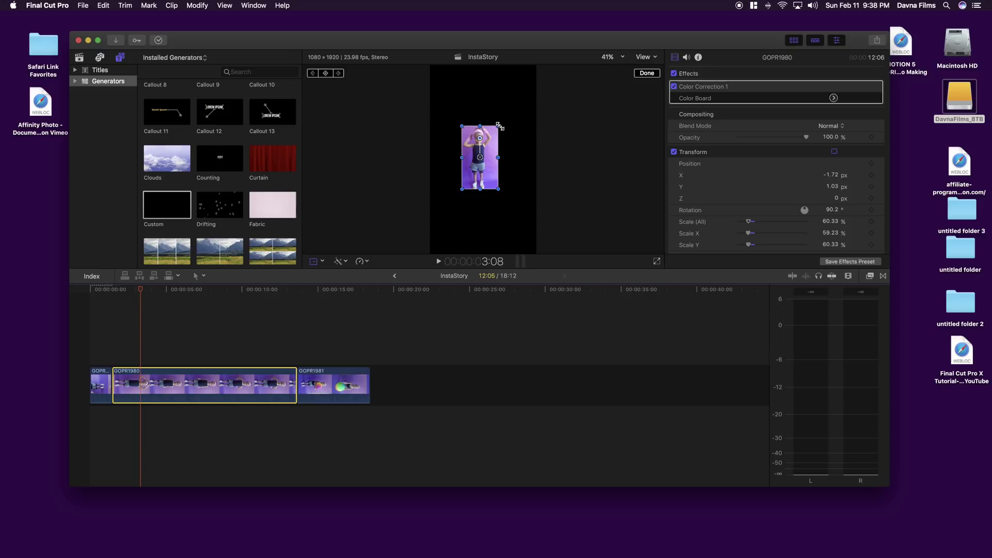
{"action": "left_click_drag", "start_coordinate": [500, 127], "coordinate": [545, 59]}
{"action": "left_click_drag", "start_coordinate": [113, 384], "coordinate": [192, 379]}
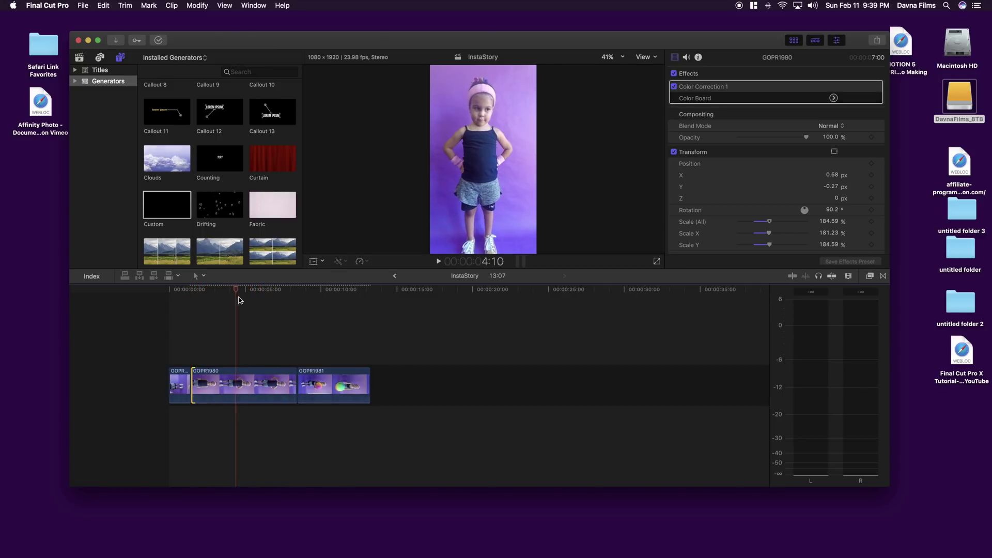
{"action": "left_click_drag", "start_coordinate": [251, 301], "coordinate": [239, 301]}
{"action": "left_click_drag", "start_coordinate": [193, 373], "coordinate": [238, 368]}
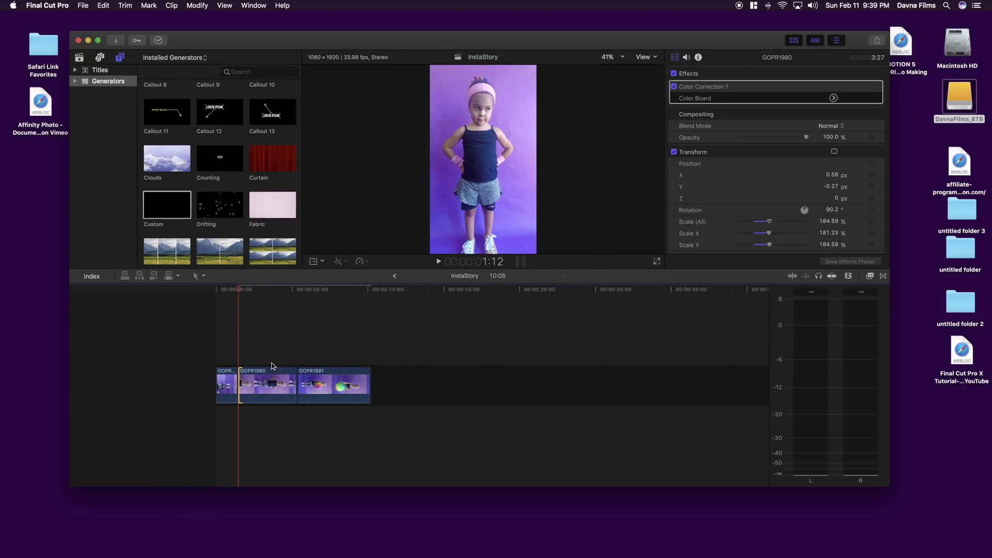
Select GOPR1974, GOPR1980 and GOPR1981 together, then scrub through to preview them
{"action": "left_click", "coordinate": [228, 385]}
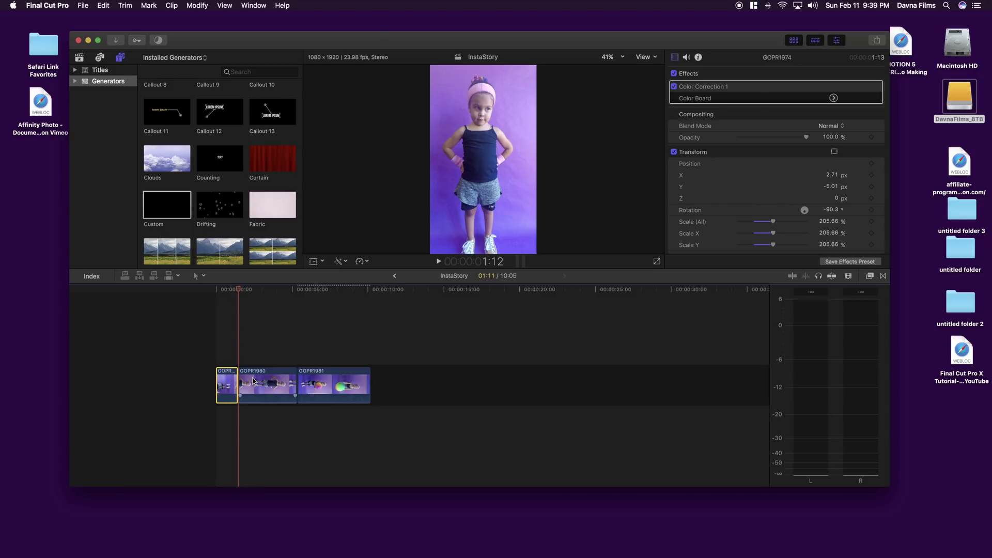
{"action": "left_click", "coordinate": [254, 380], "text": "super"}
{"action": "left_click", "coordinate": [314, 382], "text": "super"}
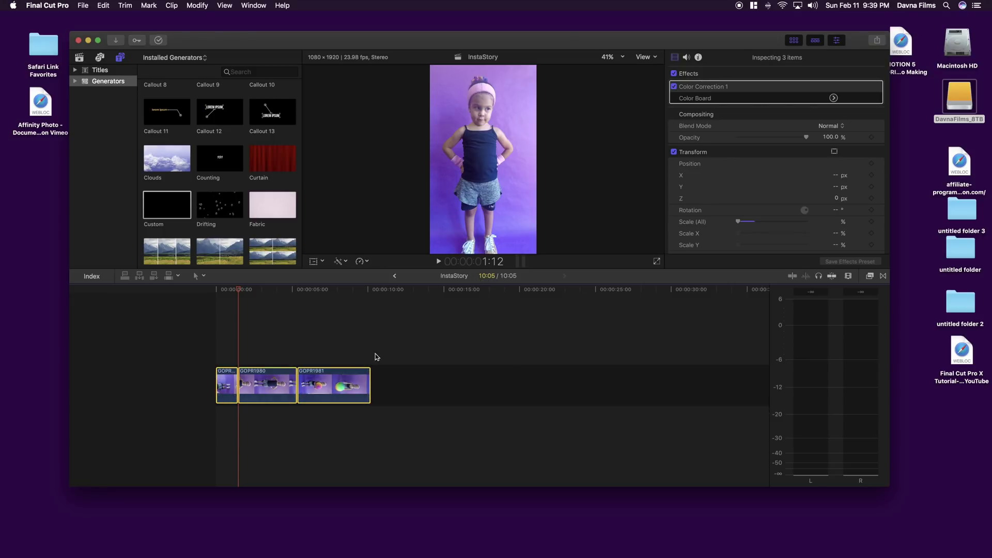
{"action": "mouse_move", "coordinate": [237, 290]}
{"action": "left_mouse_down"}
{"action": "mouse_move", "coordinate": [321, 291]}
{"action": "mouse_move", "coordinate": [274, 289]}
{"action": "left_mouse_up"}
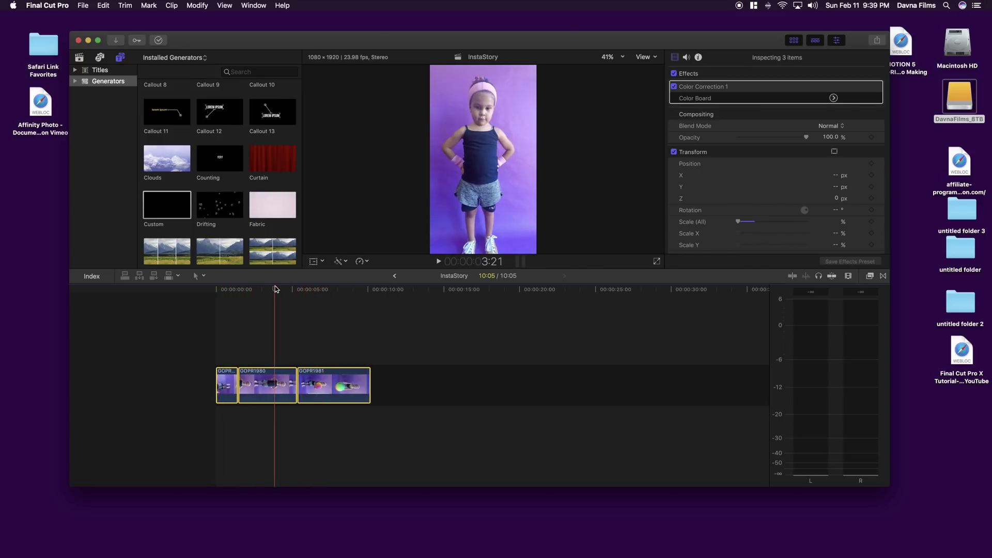
Bring GOPR1984 from the LOLSurpriseWorkoutPurpleQueen project into InstaStory
{"action": "left_click", "coordinate": [79, 58]}
{"action": "scroll", "coordinate": [156, 161], "scroll_direction": "down", "scroll_amount": 2}
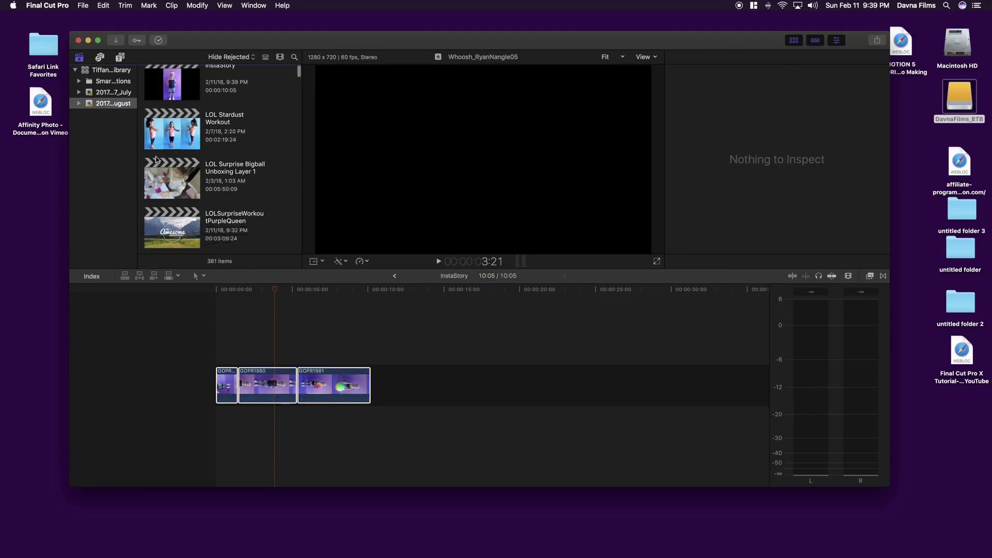
{"action": "scroll", "coordinate": [156, 158], "scroll_direction": "down", "scroll_amount": 2}
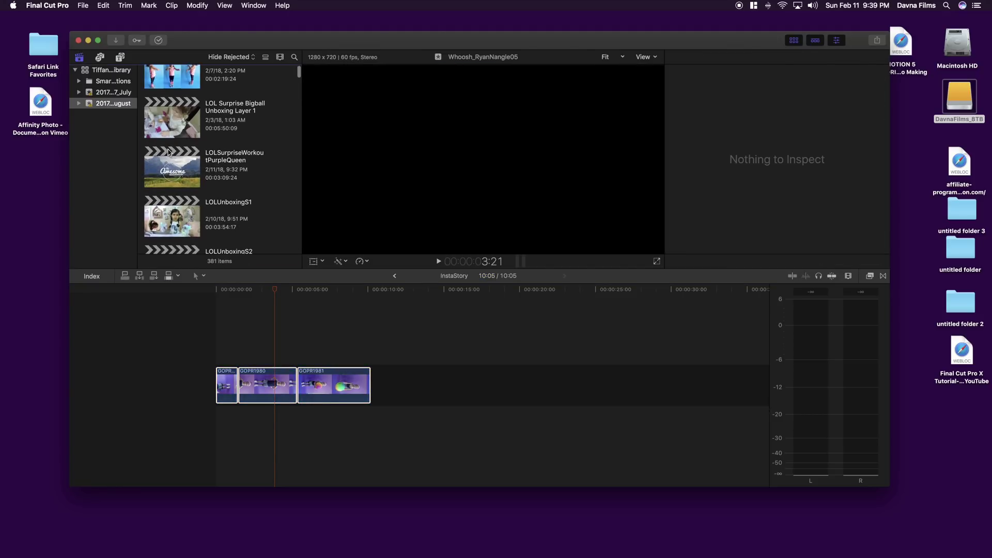
{"action": "double_click", "coordinate": [184, 159]}
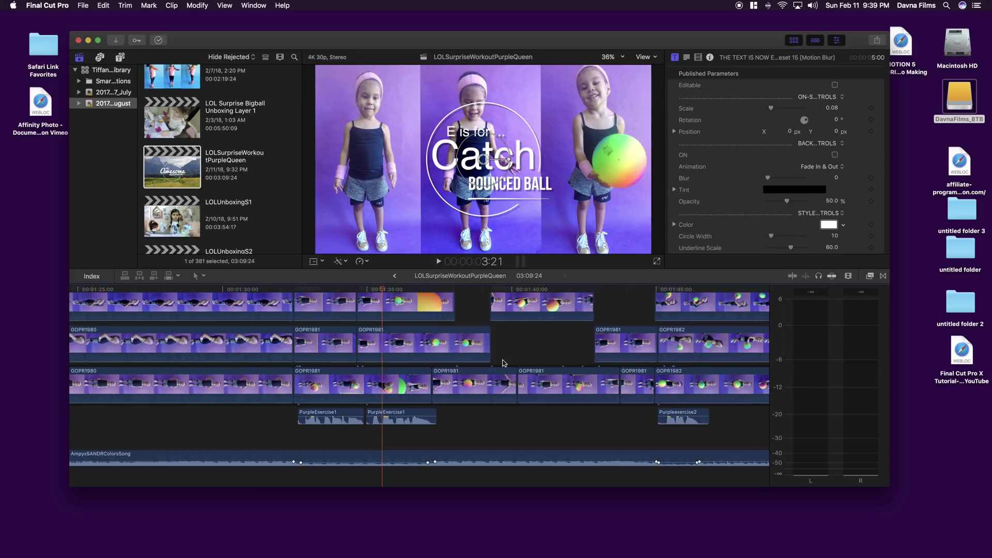
{"action": "scroll", "coordinate": [243, 370], "scroll_direction": "right", "scroll_amount": 5}
{"action": "scroll", "coordinate": [241, 371], "scroll_direction": "right", "scroll_amount": 5}
{"action": "scroll", "coordinate": [233, 372], "scroll_direction": "right", "scroll_amount": 5}
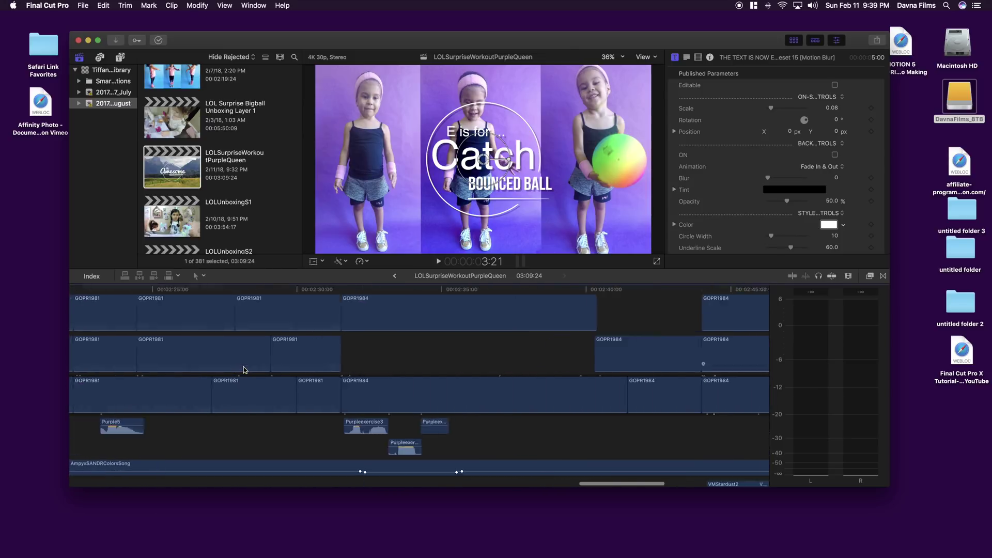
{"action": "scroll", "coordinate": [212, 377], "scroll_direction": "right", "scroll_amount": 5}
{"action": "scroll", "coordinate": [210, 378], "scroll_direction": "left", "scroll_amount": 3}
{"action": "scroll", "coordinate": [181, 221], "scroll_direction": "up", "scroll_amount": 3}
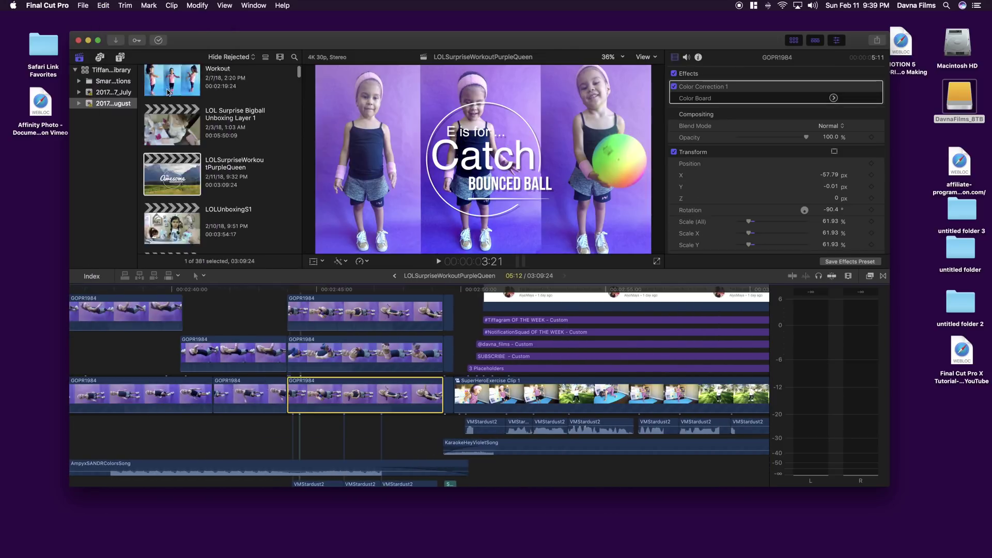
{"action": "double_click", "coordinate": [171, 109]}
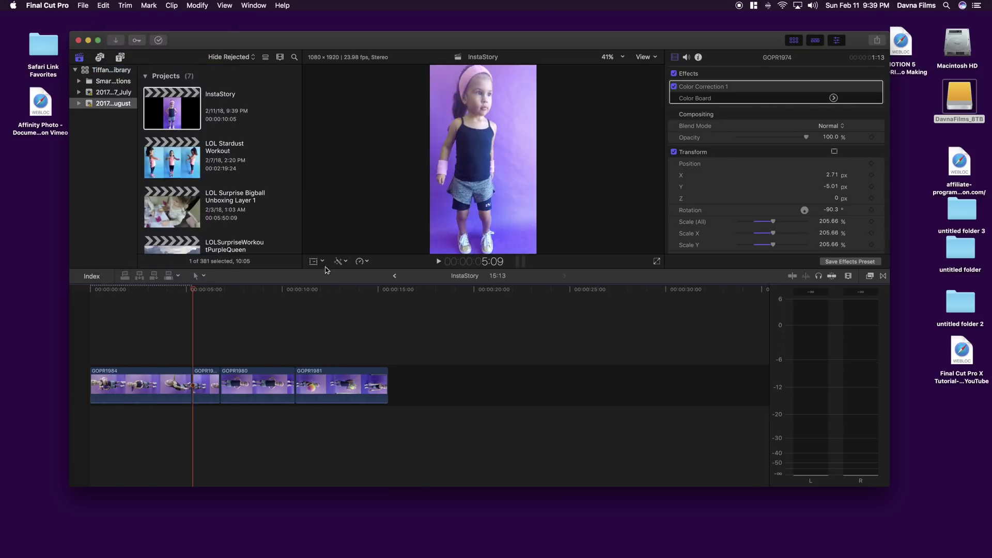
Scale GOPR1984 to about 186%, trim it, and play back the story
{"action": "left_click_drag", "start_coordinate": [498, 131], "coordinate": [538, 68]}
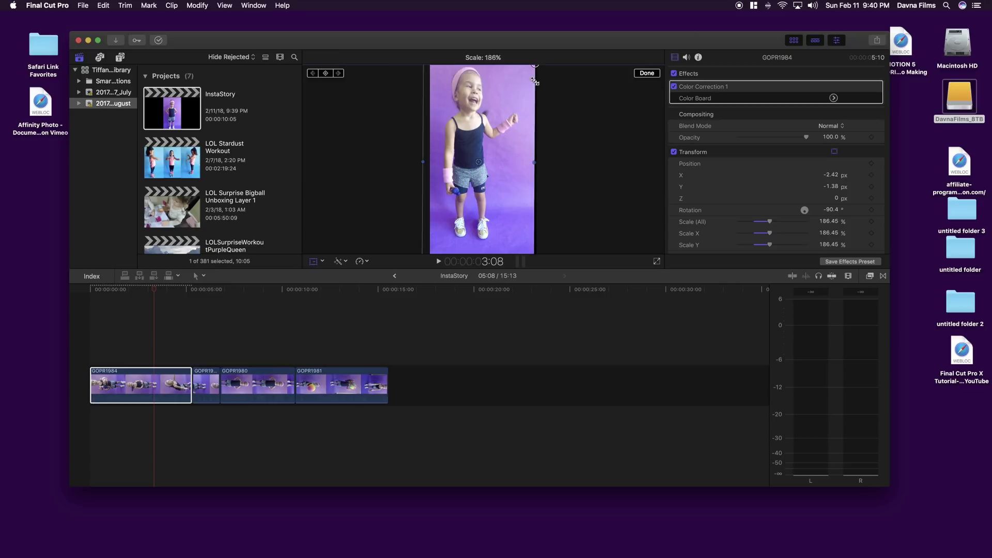
{"action": "left_click_drag", "start_coordinate": [508, 105], "coordinate": [513, 99]}
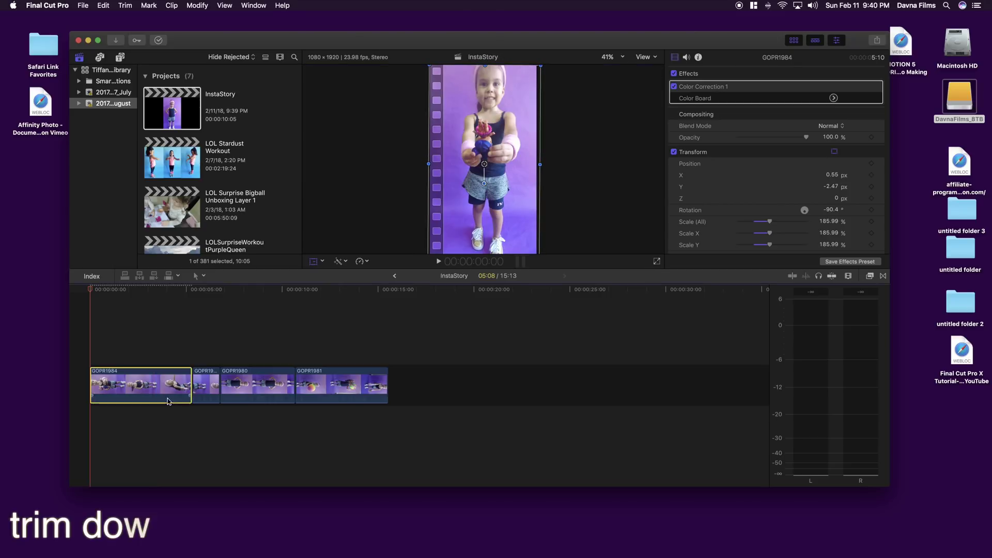
{"action": "left_click_drag", "start_coordinate": [185, 375], "coordinate": [183, 375]}
{"action": "key", "text": "super+a"}
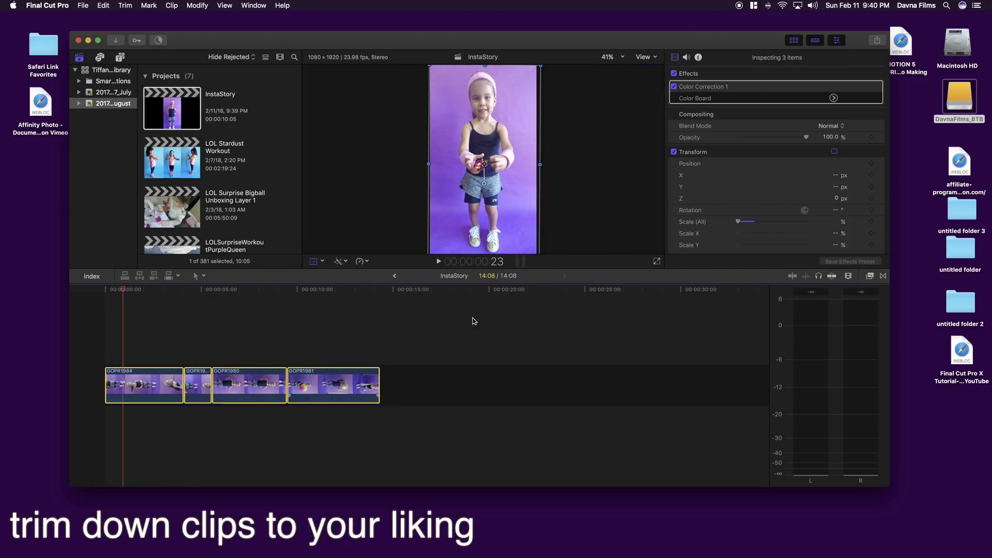
{"action": "left_click", "coordinate": [439, 262]}
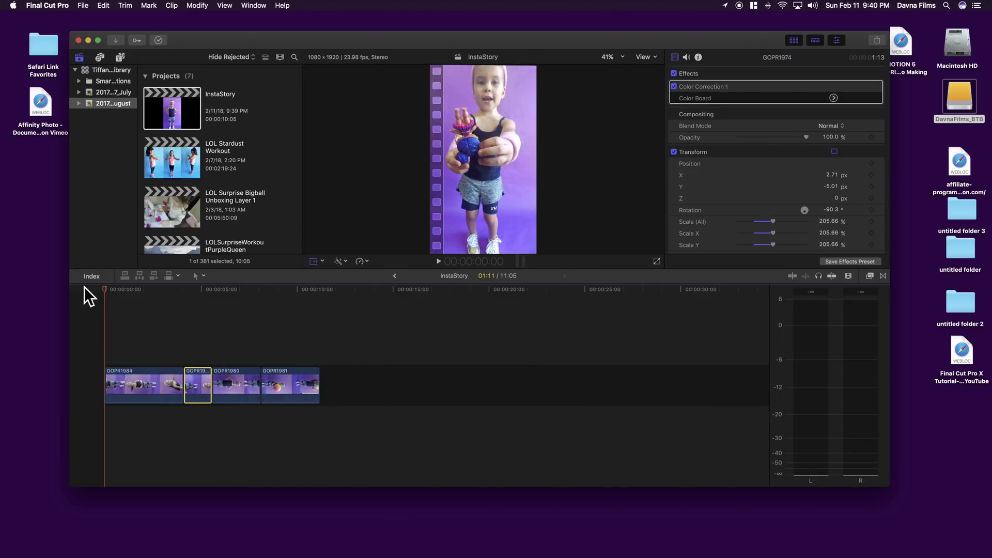
Select GOPR1984, show the Titles browser and skim titles such as Color Void
{"action": "left_click", "coordinate": [148, 382]}
{"action": "left_click", "coordinate": [121, 58]}
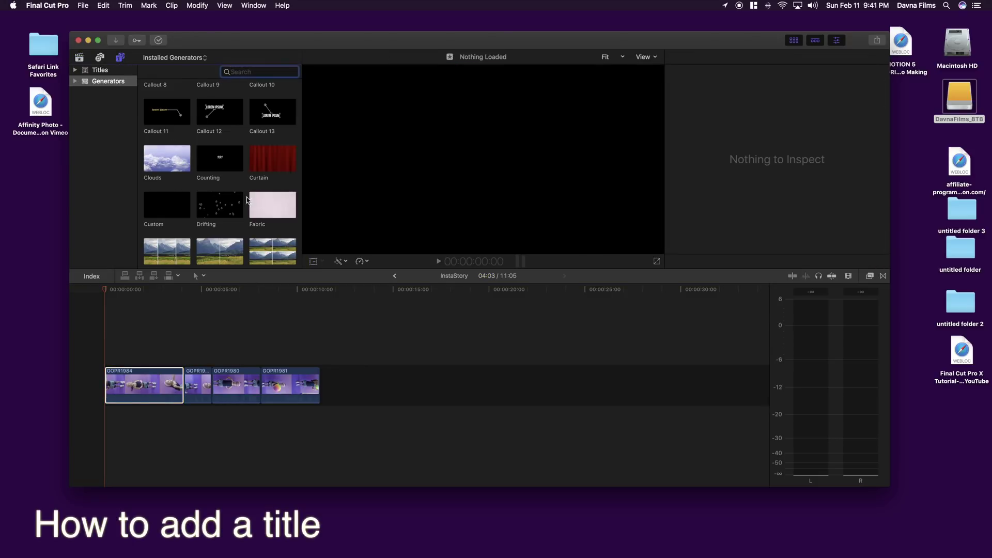
{"action": "left_click", "coordinate": [111, 71]}
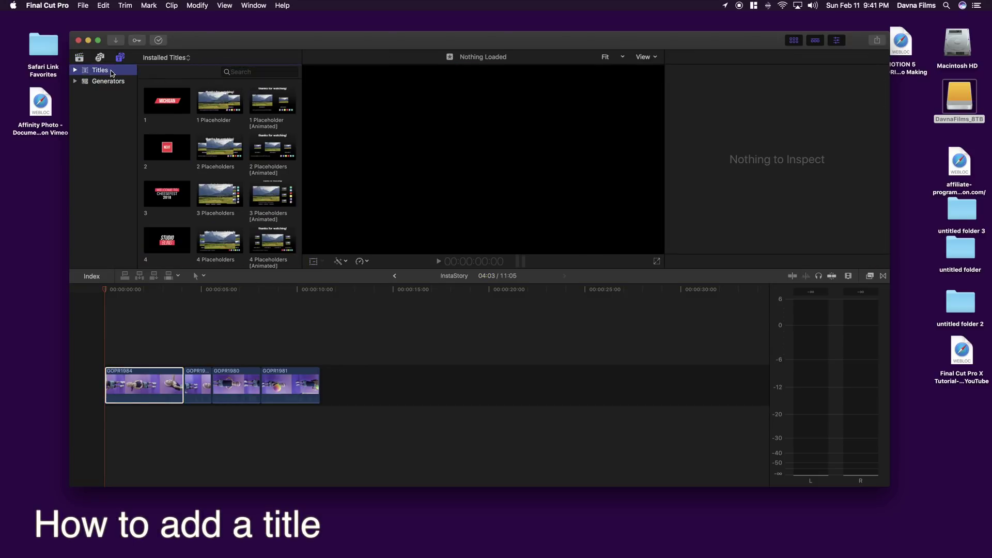
{"action": "scroll", "coordinate": [211, 142], "scroll_direction": "down", "scroll_amount": 5}
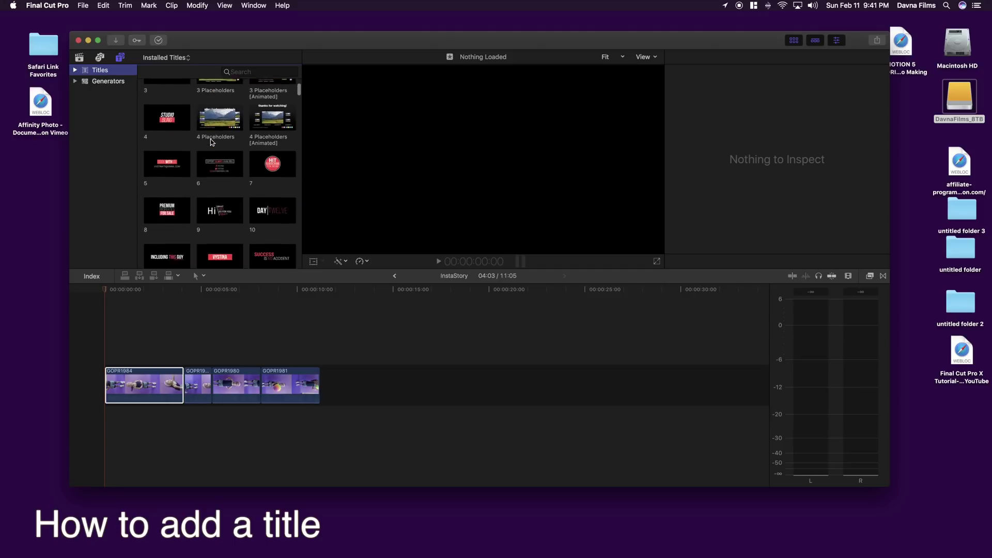
{"action": "scroll", "coordinate": [210, 142], "scroll_direction": "down", "scroll_amount": 5}
{"action": "scroll", "coordinate": [210, 142], "scroll_direction": "down", "scroll_amount": 5}
{"action": "scroll", "coordinate": [208, 141], "scroll_direction": "down", "scroll_amount": 5}
{"action": "scroll", "coordinate": [207, 141], "scroll_direction": "down", "scroll_amount": 5}
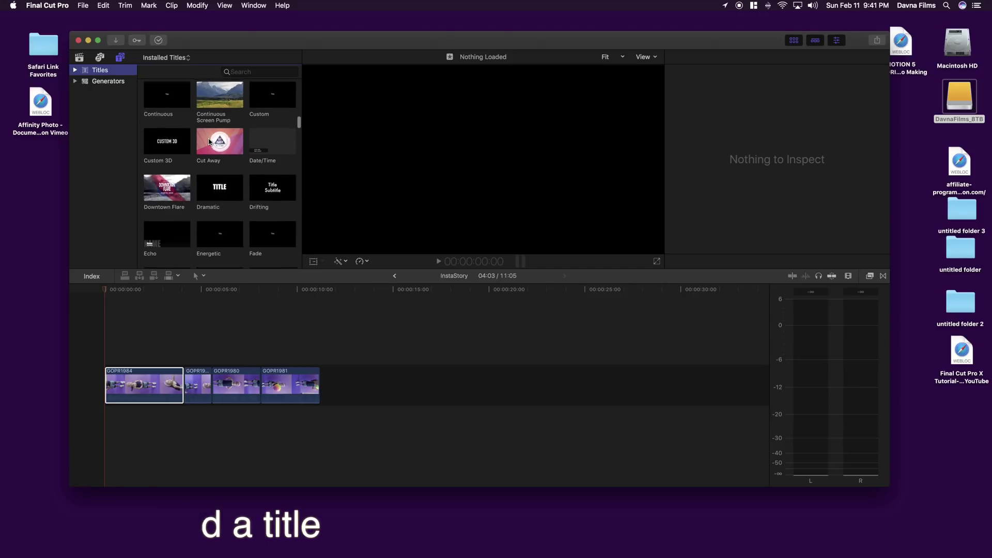
{"action": "scroll", "coordinate": [208, 141], "scroll_direction": "down", "scroll_amount": 3}
{"action": "scroll", "coordinate": [208, 141], "scroll_direction": "up", "scroll_amount": 2}
{"action": "scroll", "coordinate": [210, 141], "scroll_direction": "down", "scroll_amount": 2}
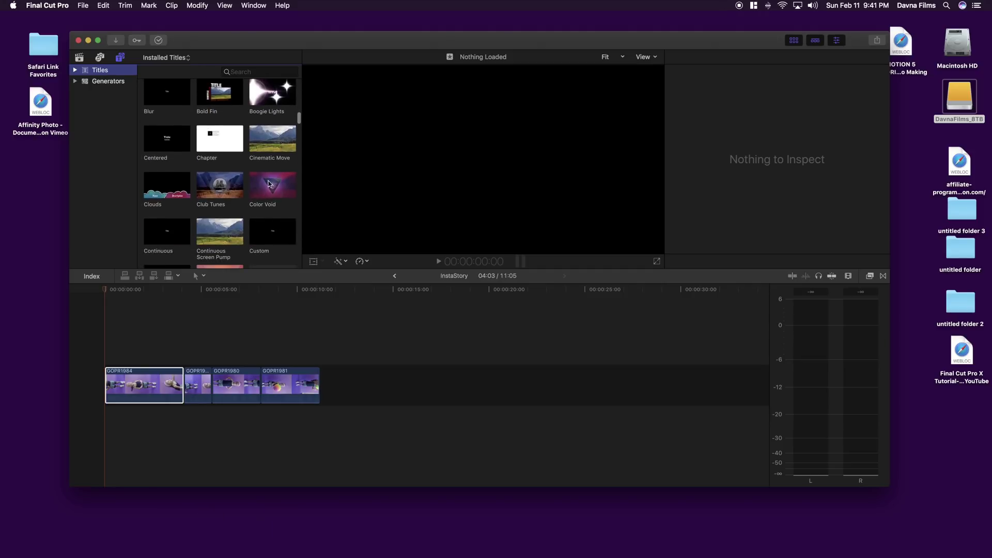
{"action": "left_click", "coordinate": [262, 188]}
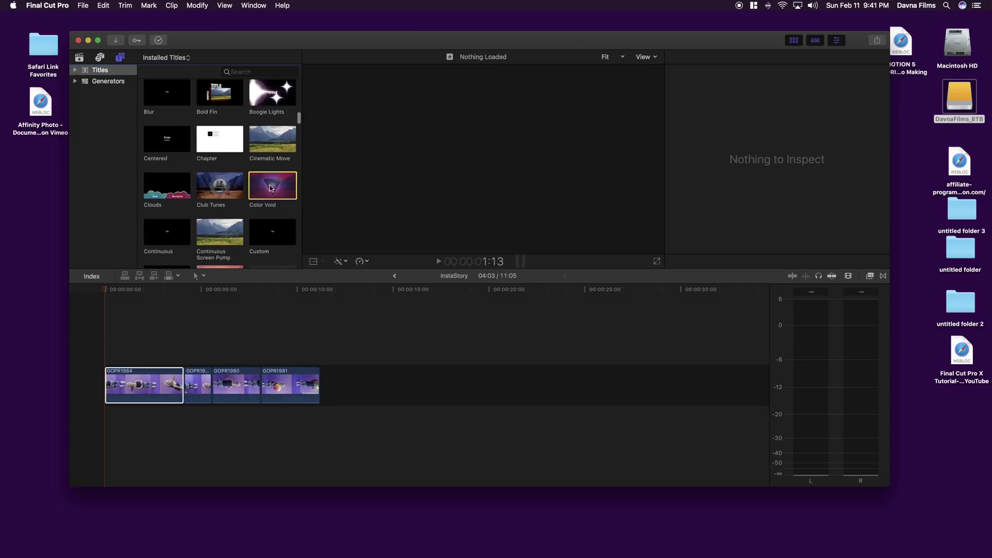
{"action": "scroll", "coordinate": [271, 187], "scroll_direction": "up", "scroll_amount": 1}
{"action": "scroll", "coordinate": [271, 188], "scroll_direction": "up", "scroll_amount": 1}
{"action": "scroll", "coordinate": [270, 187], "scroll_direction": "up", "scroll_amount": 2}
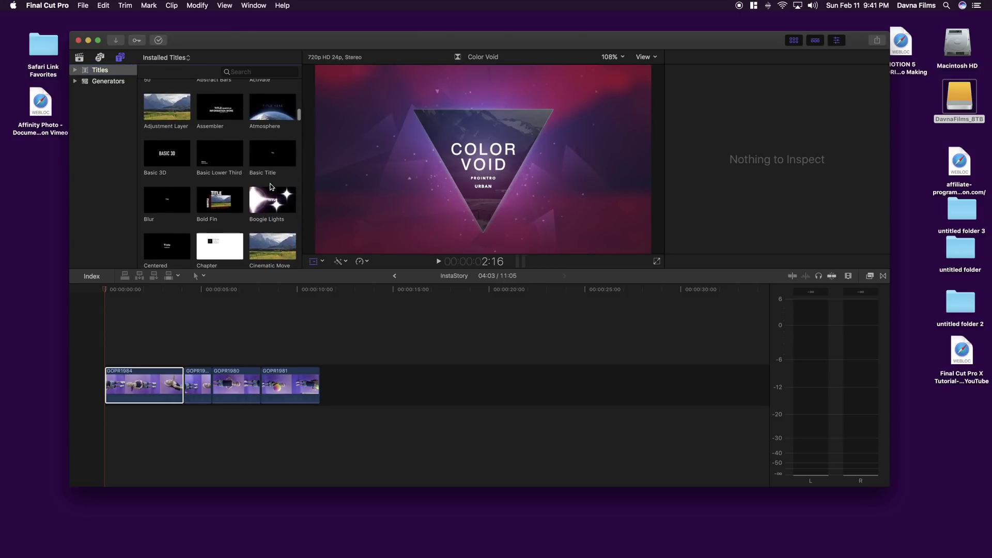
{"action": "scroll", "coordinate": [270, 187], "scroll_direction": "down", "scroll_amount": 3}
{"action": "scroll", "coordinate": [275, 209], "scroll_direction": "down", "scroll_amount": 2}
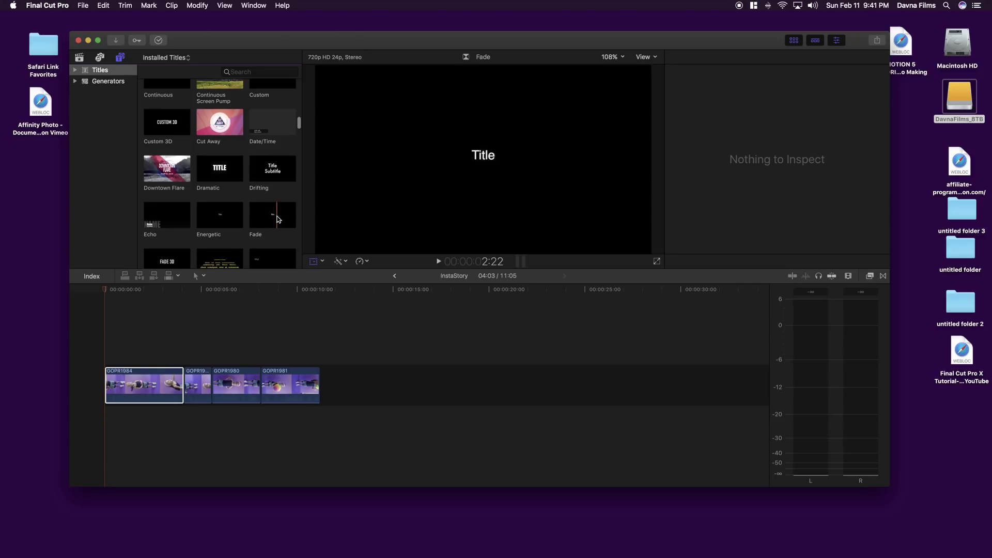
{"action": "scroll", "coordinate": [278, 219], "scroll_direction": "down", "scroll_amount": 1}
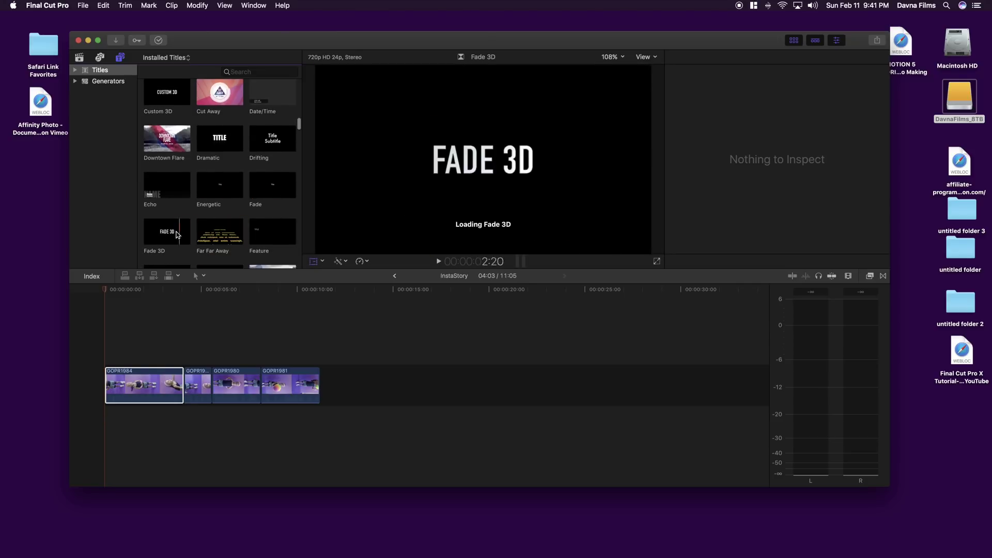
{"action": "scroll", "coordinate": [282, 202], "scroll_direction": "down", "scroll_amount": 2}
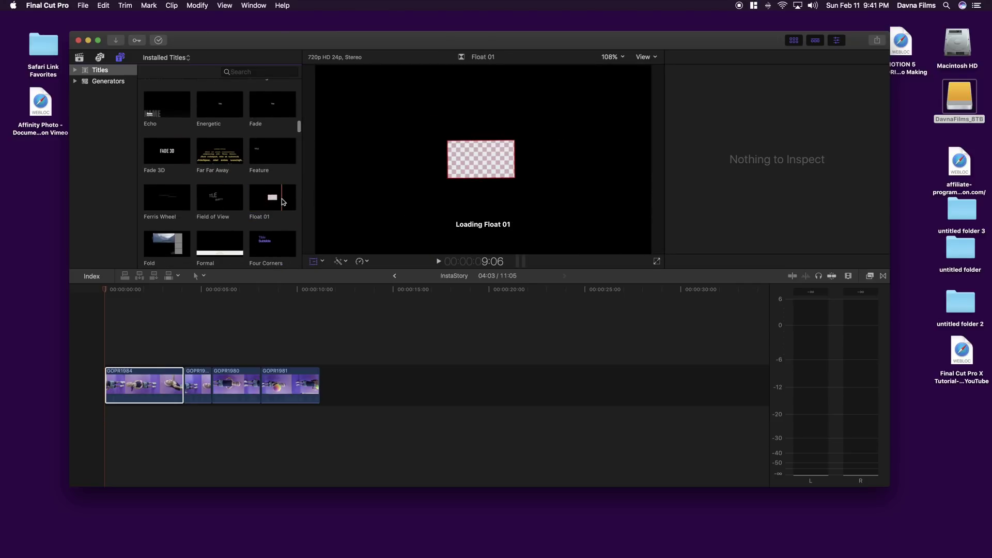
{"action": "scroll", "coordinate": [256, 200], "scroll_direction": "down", "scroll_amount": 2}
{"action": "scroll", "coordinate": [213, 193], "scroll_direction": "down", "scroll_amount": 2}
{"action": "scroll", "coordinate": [168, 228], "scroll_direction": "down", "scroll_amount": 2}
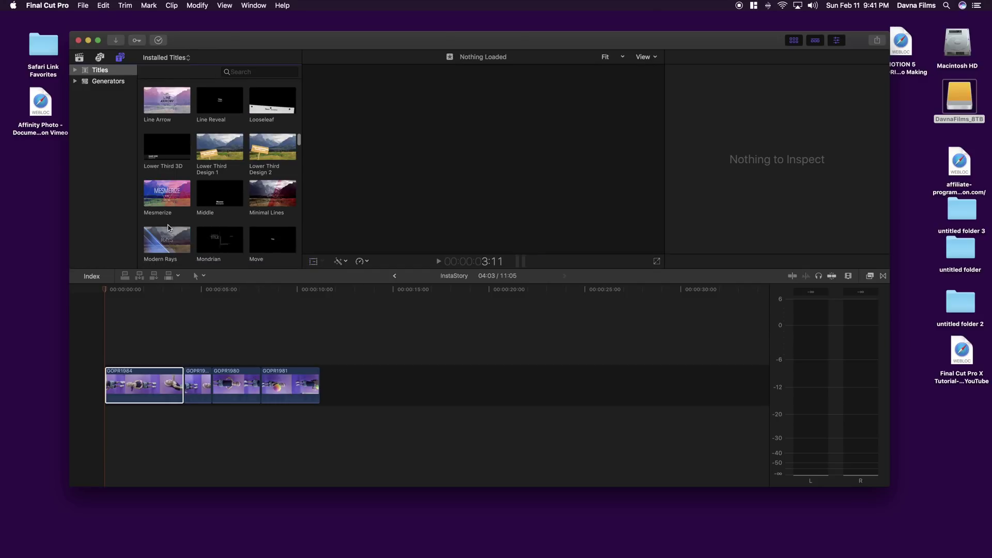
{"action": "scroll", "coordinate": [168, 227], "scroll_direction": "down", "scroll_amount": 1}
{"action": "scroll", "coordinate": [193, 237], "scroll_direction": "down", "scroll_amount": 1}
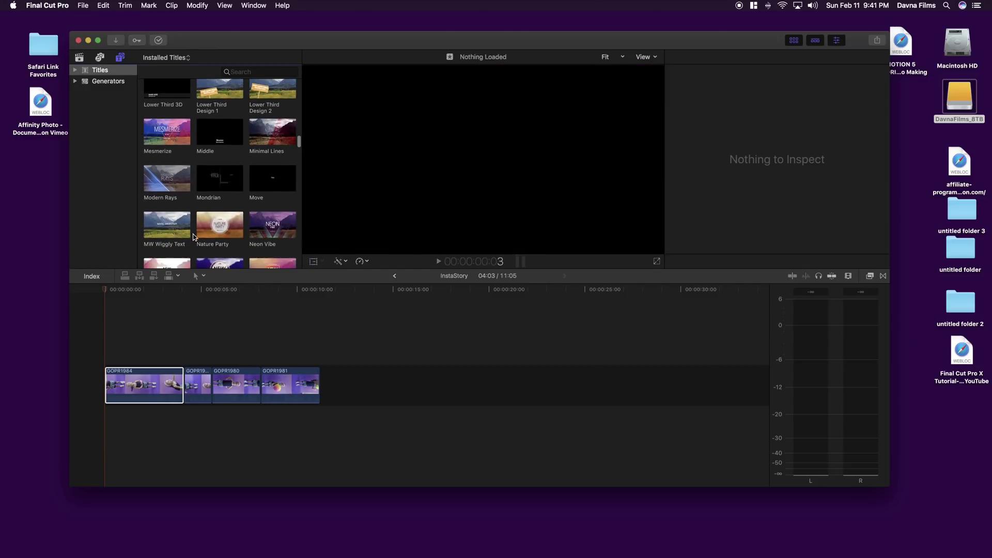
{"action": "scroll", "coordinate": [193, 237], "scroll_direction": "down", "scroll_amount": 2}
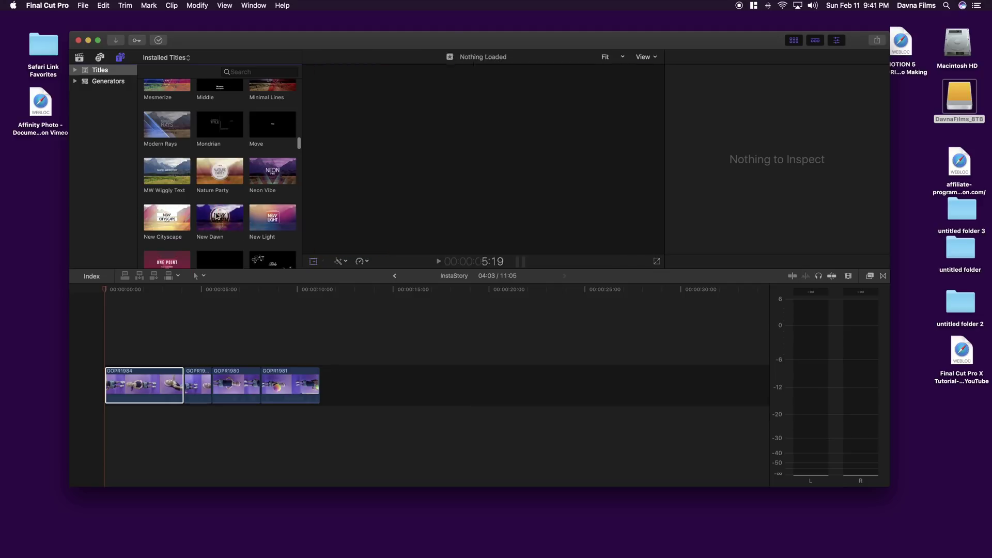
{"action": "scroll", "coordinate": [220, 217], "scroll_direction": "down", "scroll_amount": 1}
Place New Dawn above GOPR1984, preview it, make it Editable and set Overall Scale to 0.07
{"action": "left_click_drag", "start_coordinate": [220, 178], "coordinate": [108, 332]}
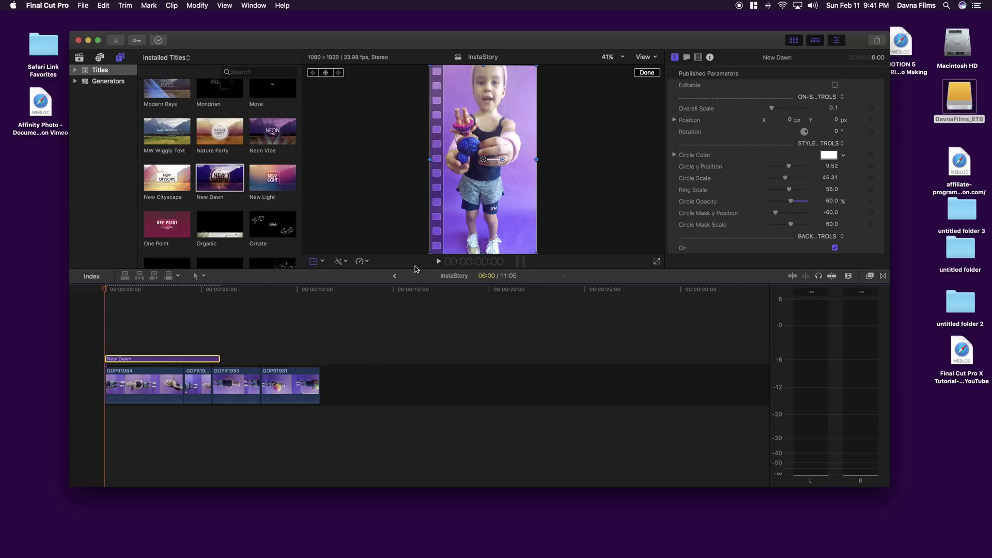
{"action": "left_click", "coordinate": [439, 264]}
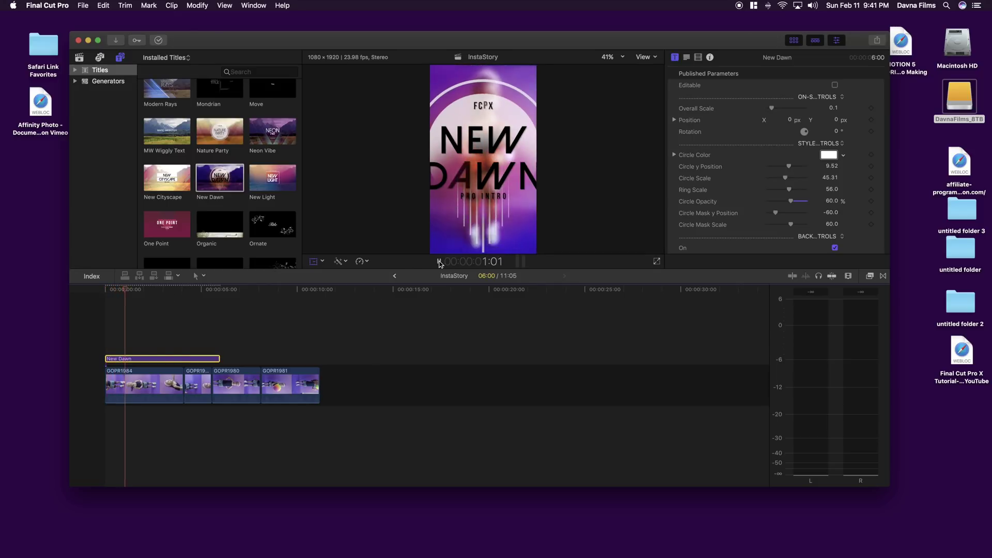
{"action": "key", "text": "space"}
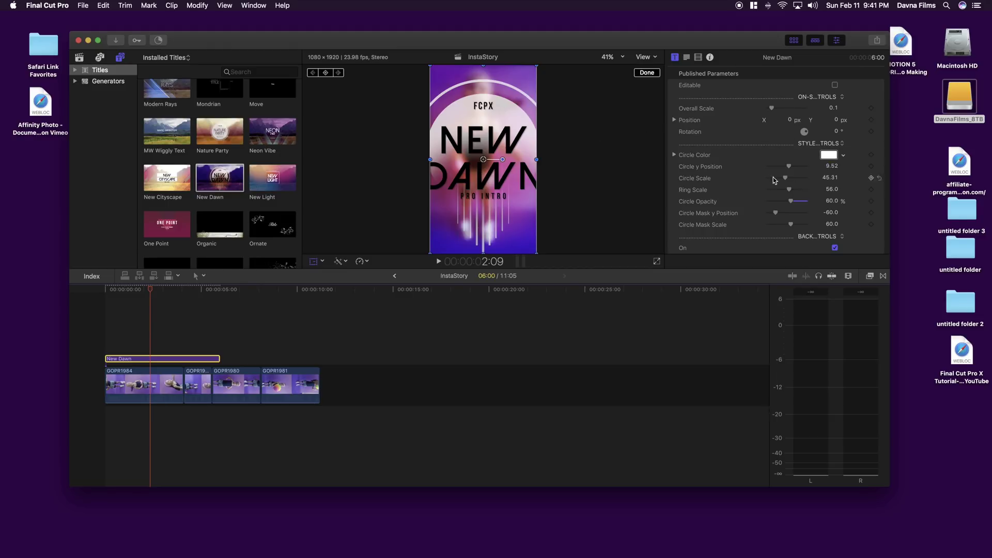
{"action": "left_click", "coordinate": [835, 86]}
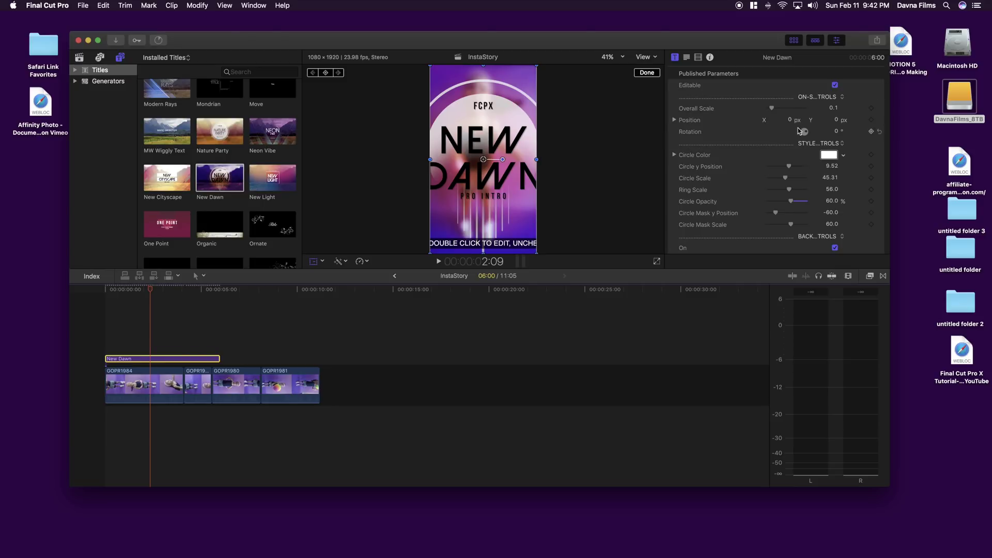
{"action": "left_click_drag", "start_coordinate": [772, 110], "coordinate": [772, 111]}
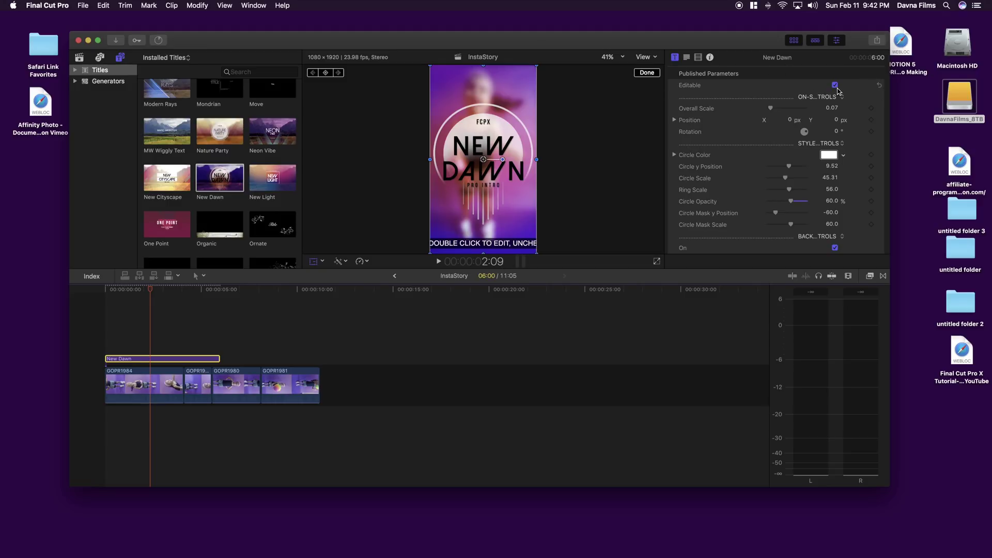
Enter LATEST VIDEO over two lines as main text, then fill in Exercise subtext and the credit line
{"action": "double_click", "coordinate": [476, 144]}
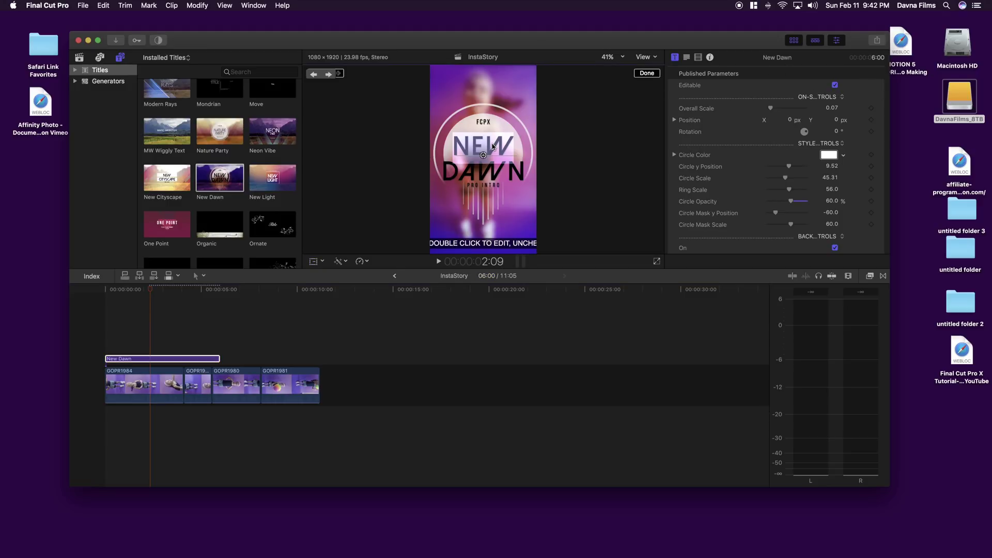
{"action": "left_click", "coordinate": [686, 58]}
{"action": "type", "text": "Latest"}
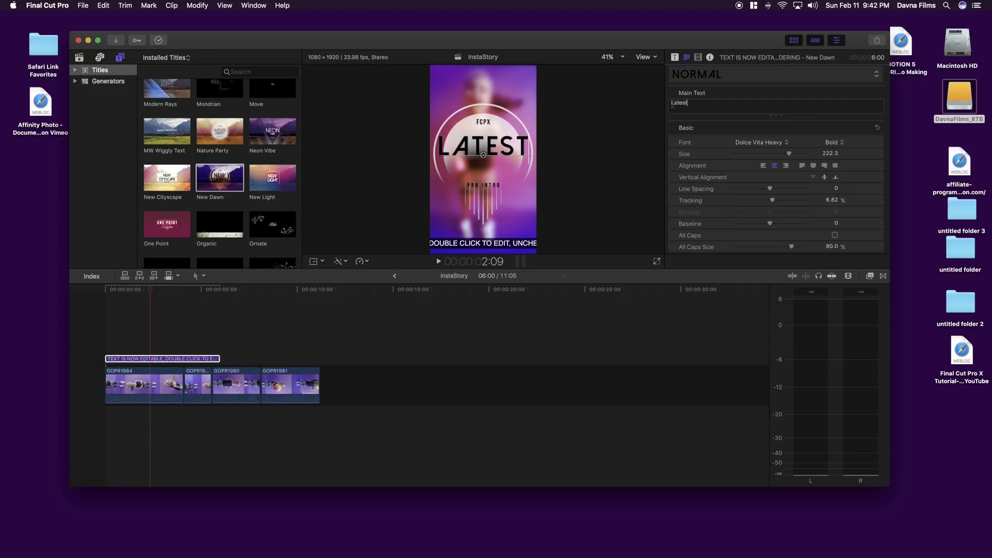
{"action": "key", "text": "Return"}
{"action": "type", "text": "Video"}
{"action": "key", "text": "Tab"}
{"action": "type", "text": "Ex"}
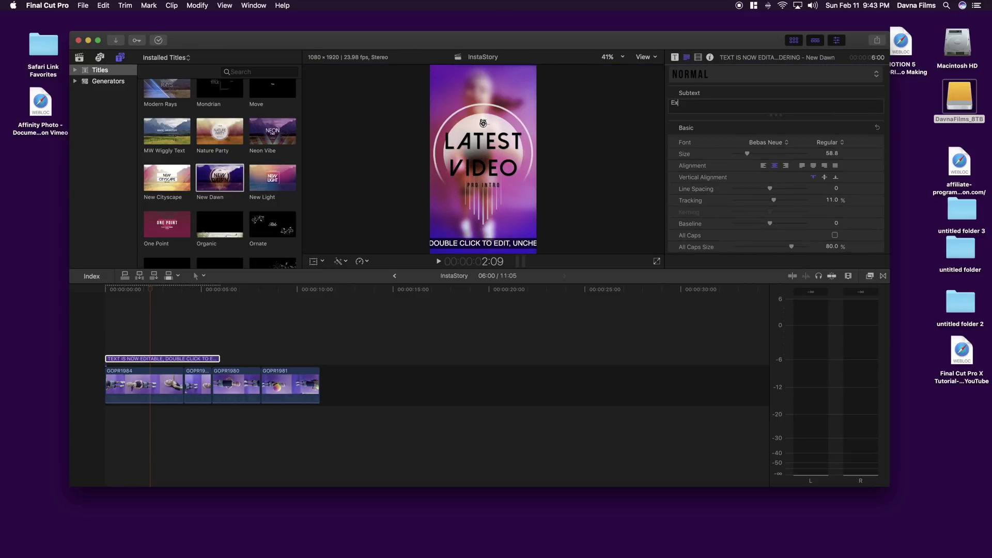
{"action": "type", "text": "ercise"}
{"action": "key", "text": "Tab"}
{"action": "type", "text": "Tiffany Taylor Kids Exercise"}
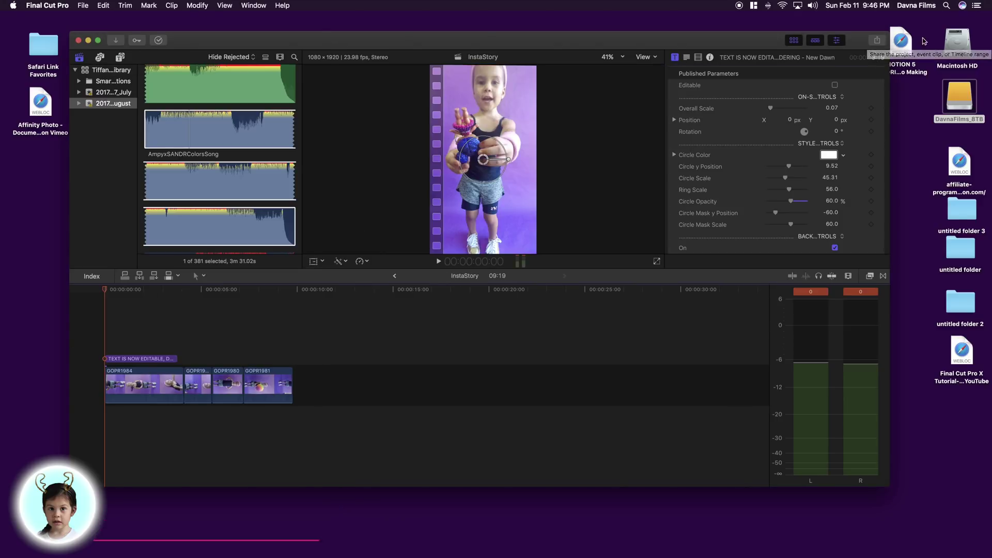
Share InstaStory as a Master File and save it under that name to the external drive
{"action": "left_click", "coordinate": [876, 40]}
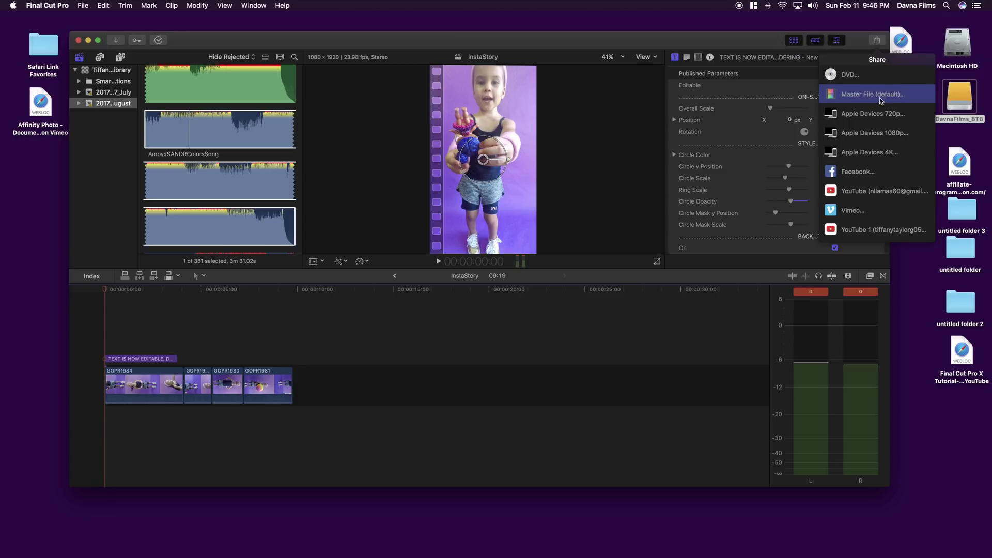
{"action": "key", "text": "Return"}
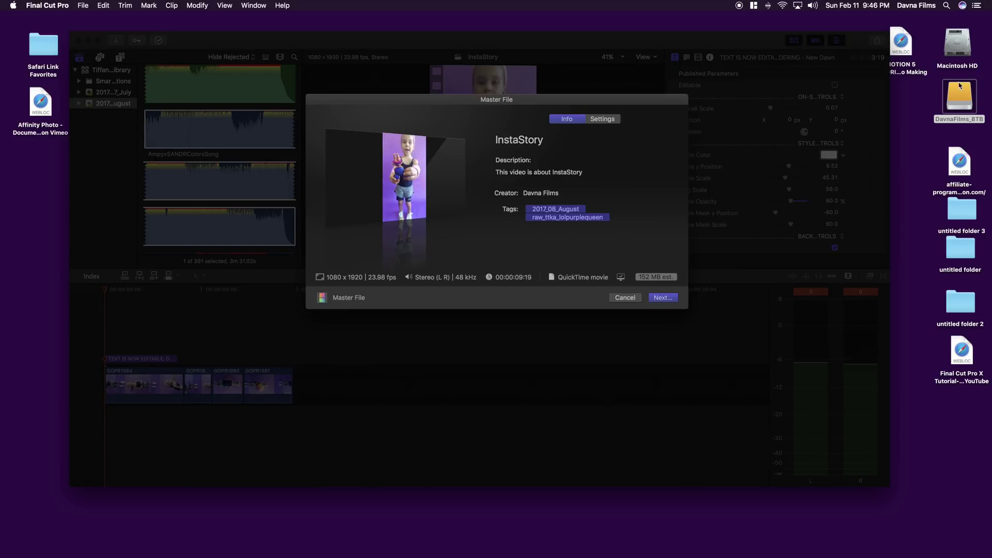
{"action": "left_click", "coordinate": [662, 298]}
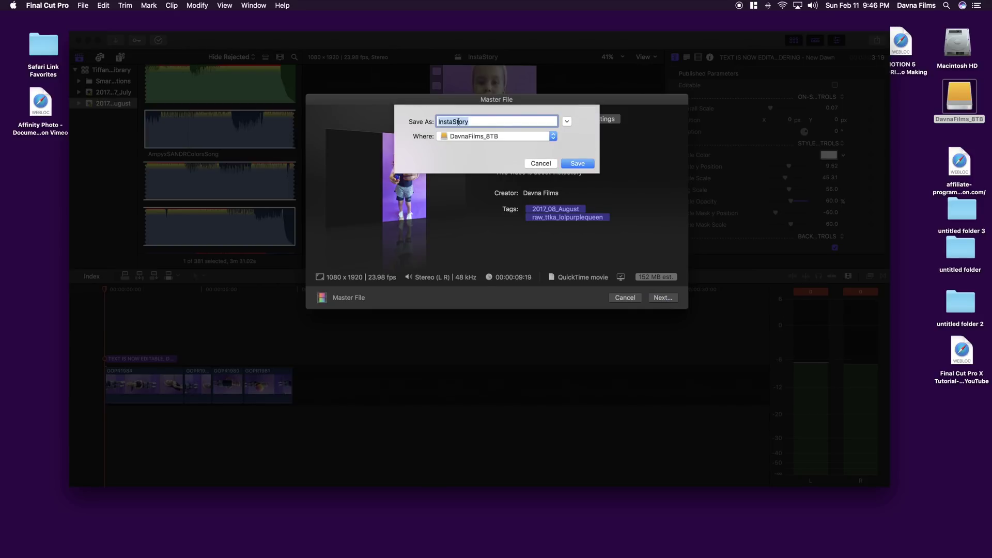
{"action": "left_click", "coordinate": [585, 165]}
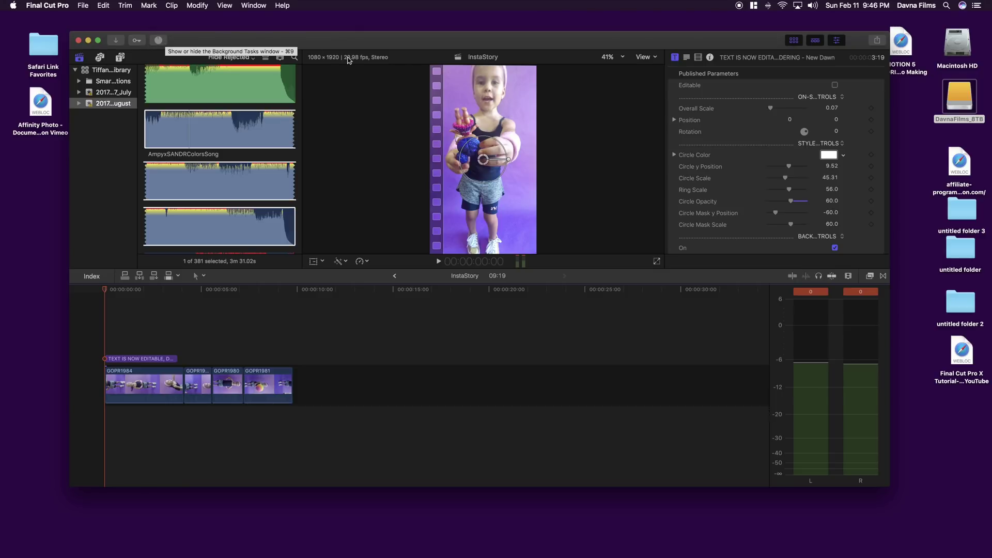
{"action": "left_click_drag", "start_coordinate": [279, 19], "coordinate": [309, 19]}
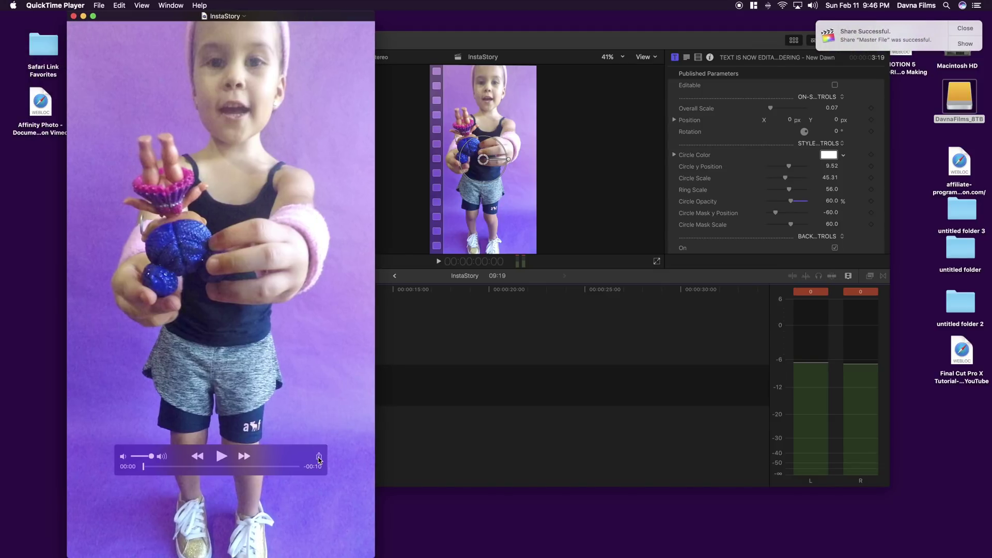
{"action": "left_click", "coordinate": [319, 461]}
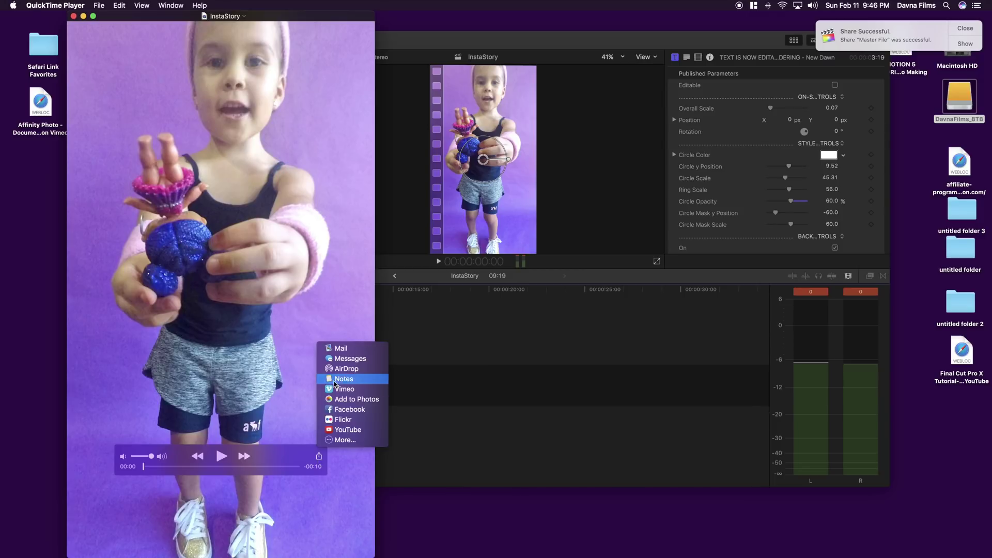
{"action": "left_click", "coordinate": [345, 360]}
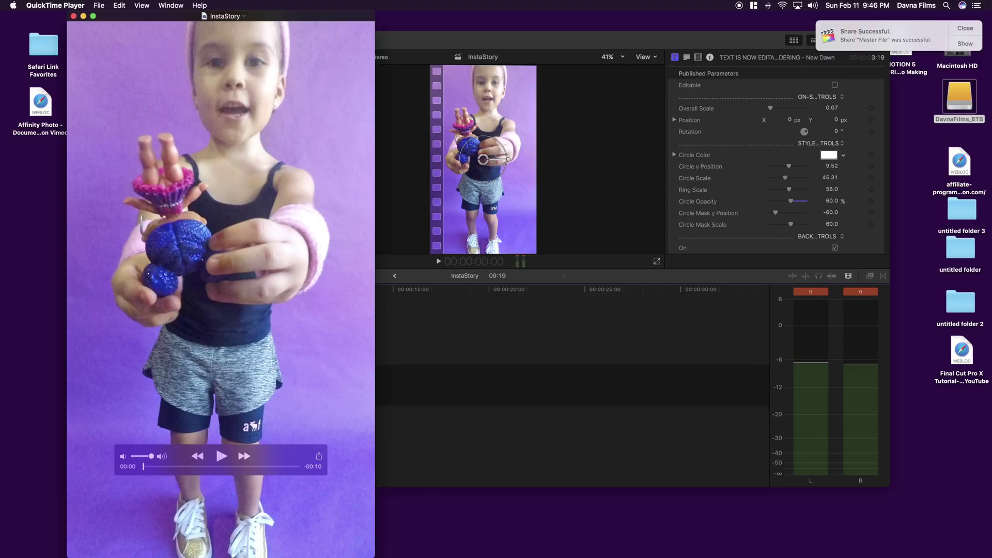